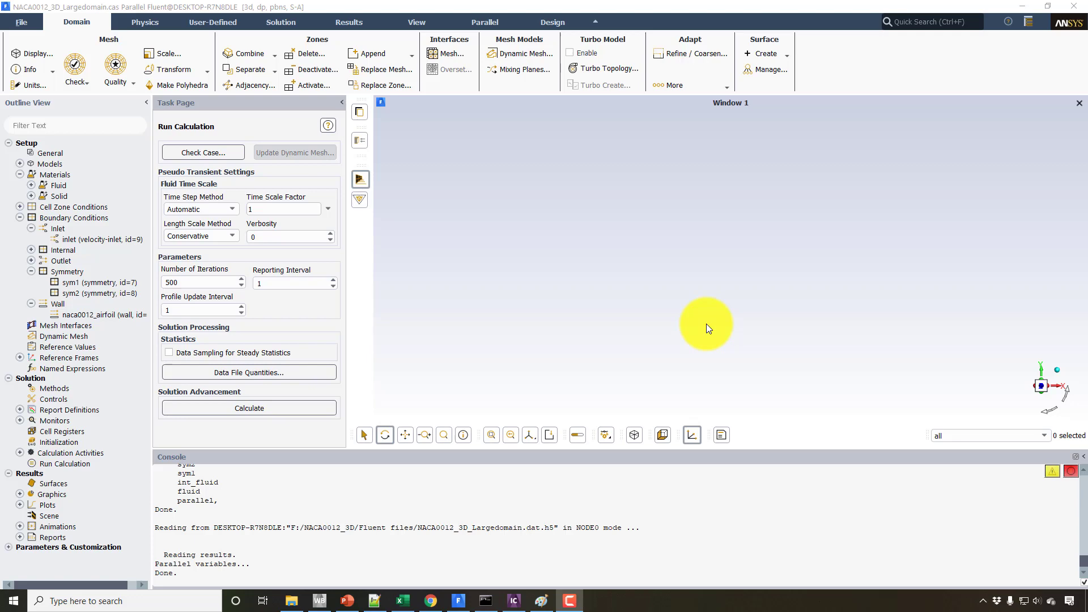
# - Switch to the Y+Calculator workbook in Excel and examine the viscosity and velocity inputs on the First cell height Calculator sheet
pyautogui.click(403, 600)
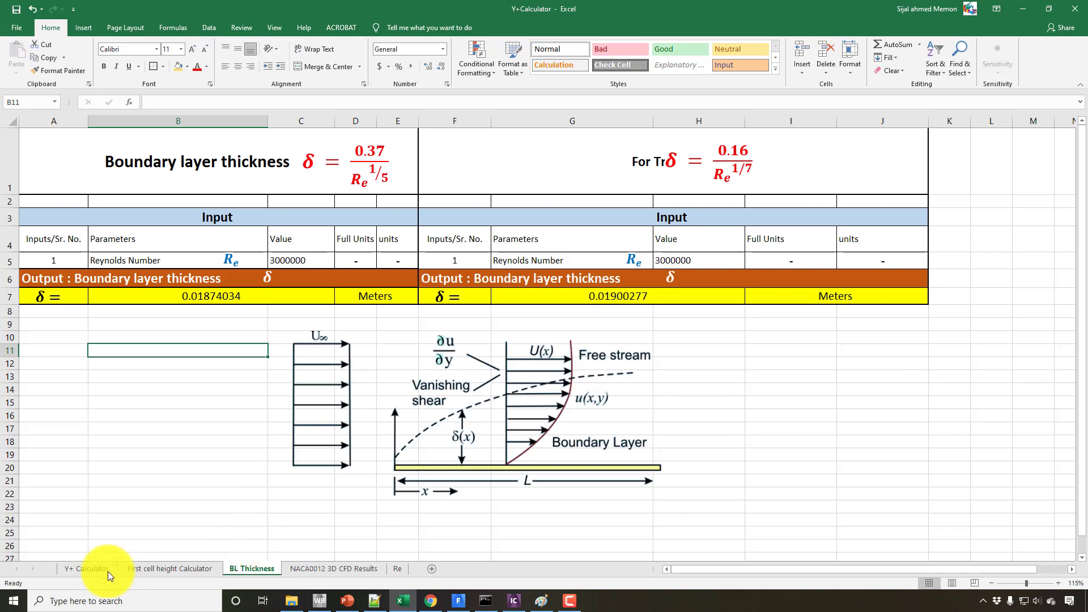
pyautogui.click(130, 571)
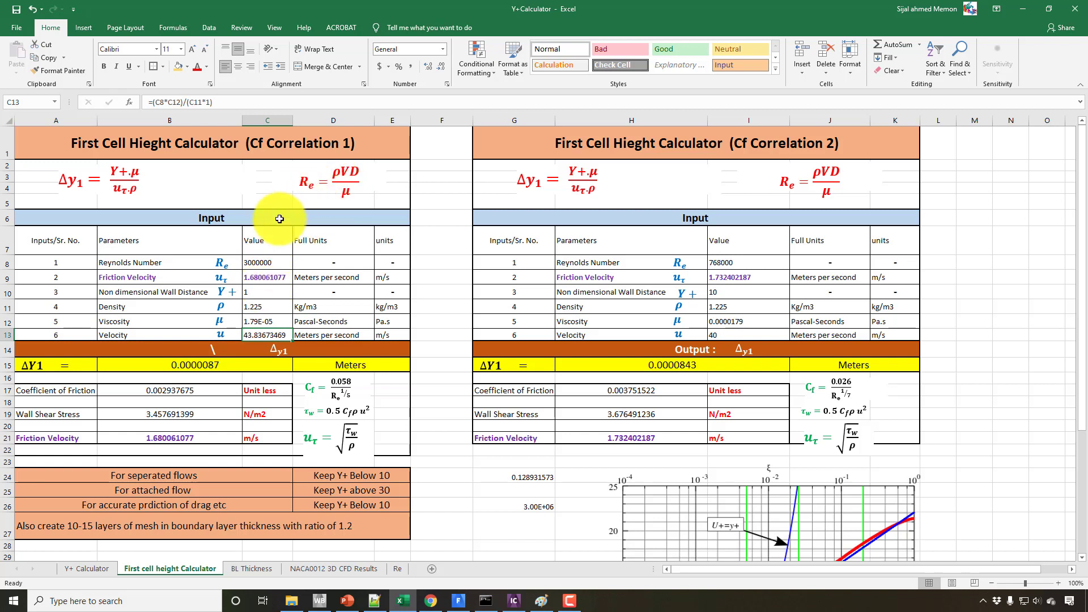
pyautogui.click(257, 322)
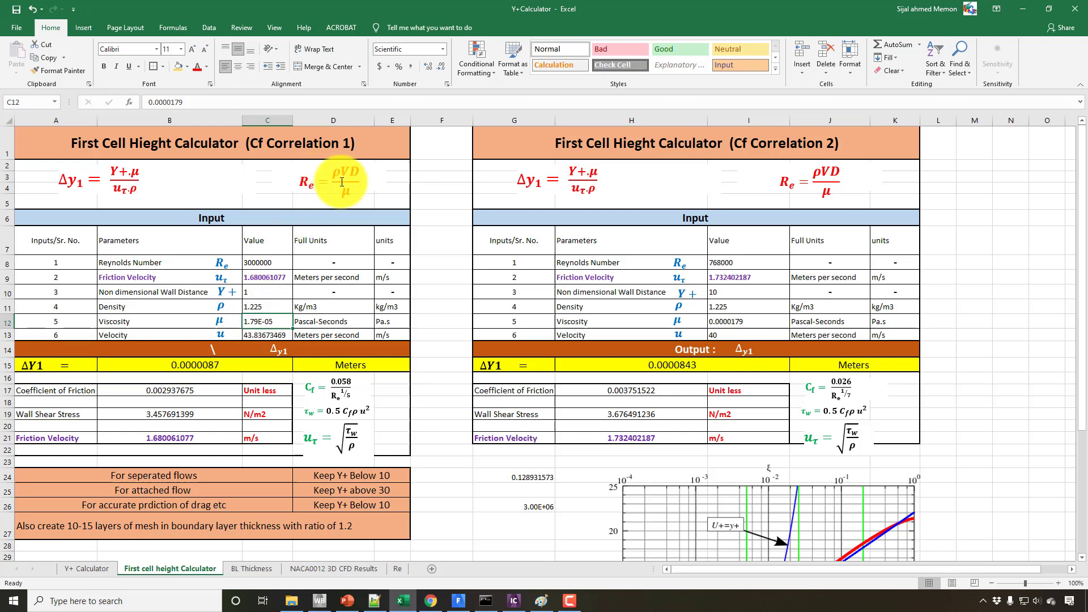
pyautogui.click(260, 335)
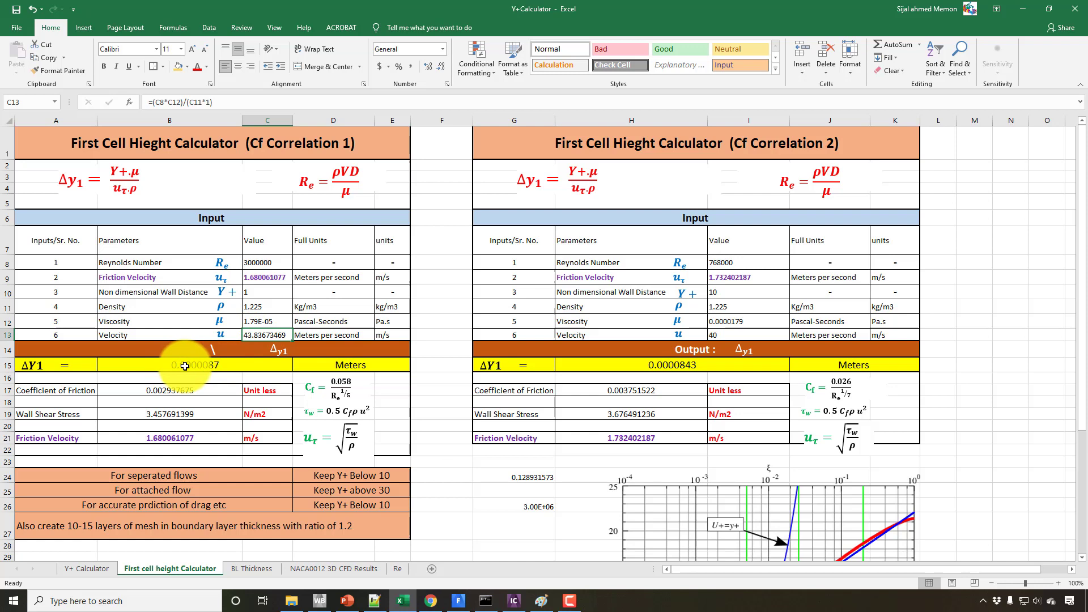
# - Copy the calculated velocity value from the Cf Correlation 1 input table
pyautogui.rightClick(267, 339)
pyautogui.click(253, 326)
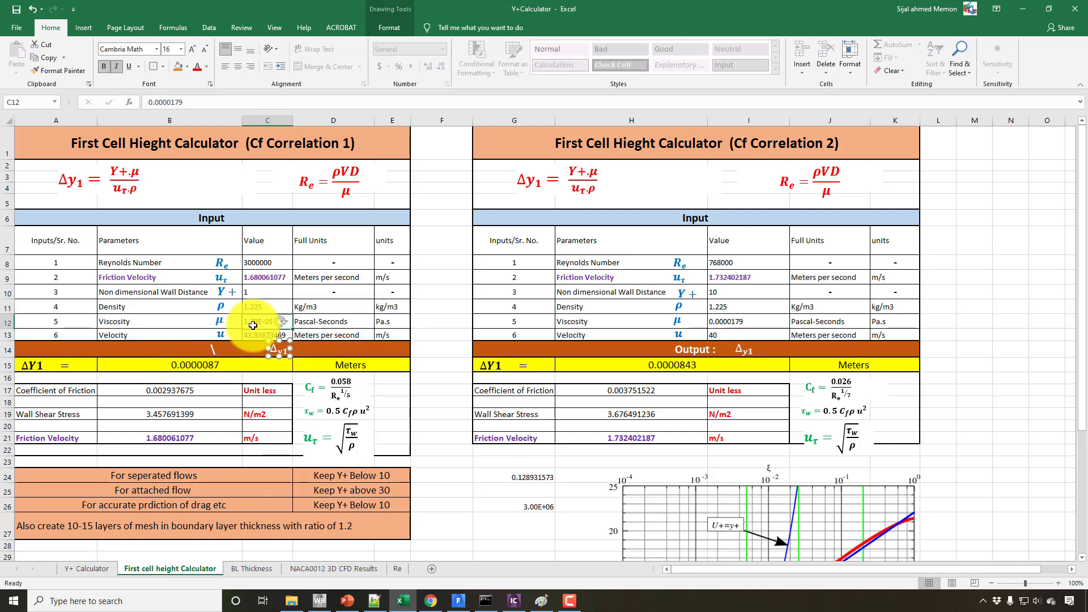
pyautogui.click(253, 335)
pyautogui.rightClick(254, 336)
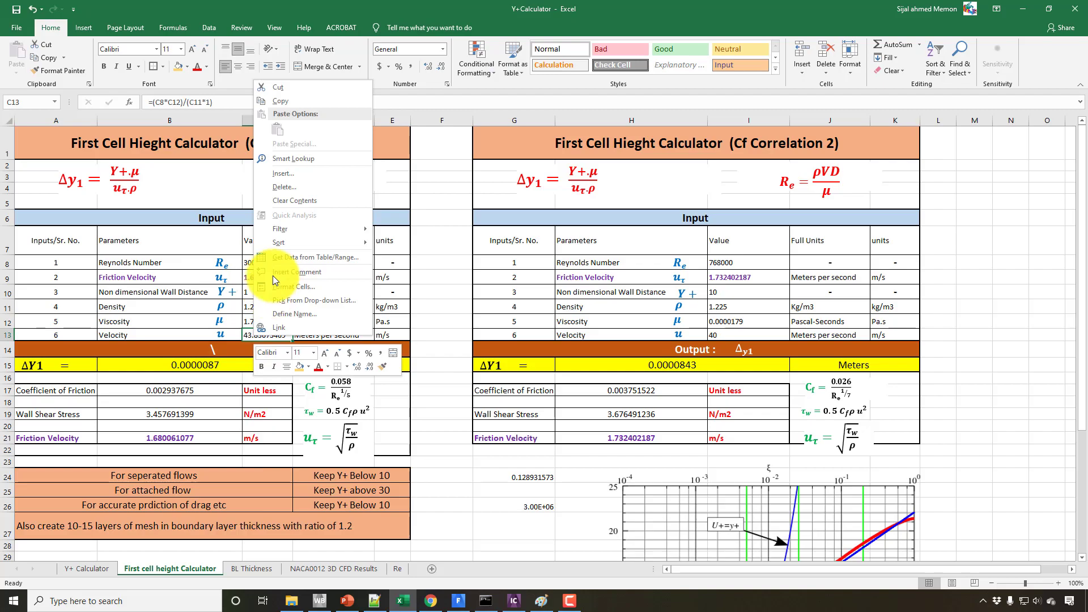
pyautogui.click(288, 106)
# - Switch to Fluent and set the inlet's velocity magnitude to the copied 43.83673469 m/s
pyautogui.click(458, 601)
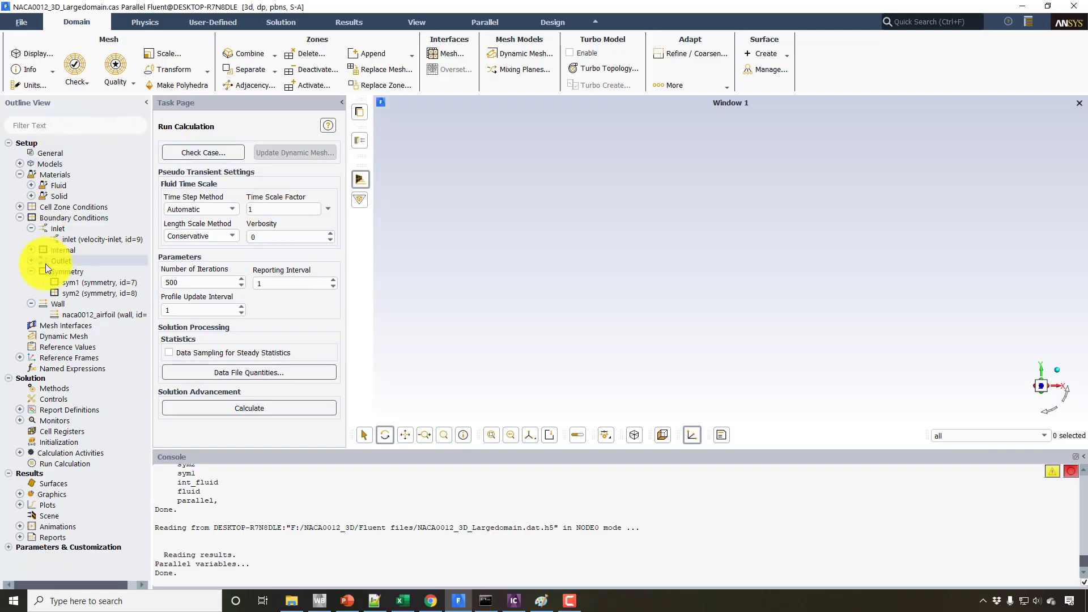
pyautogui.doubleClick(79, 226)
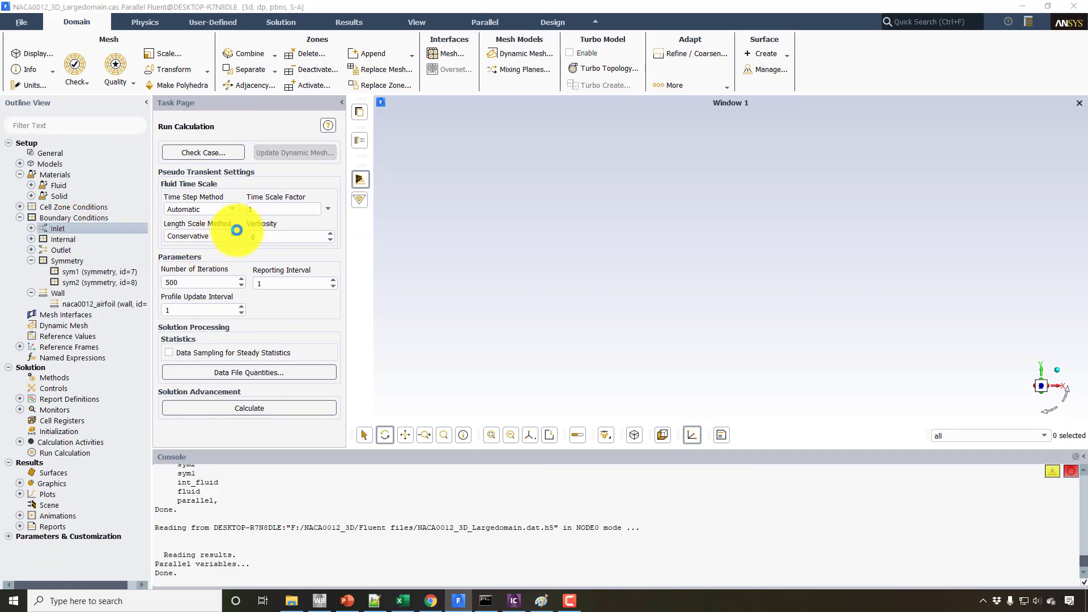
pyautogui.doubleClick(295, 375)
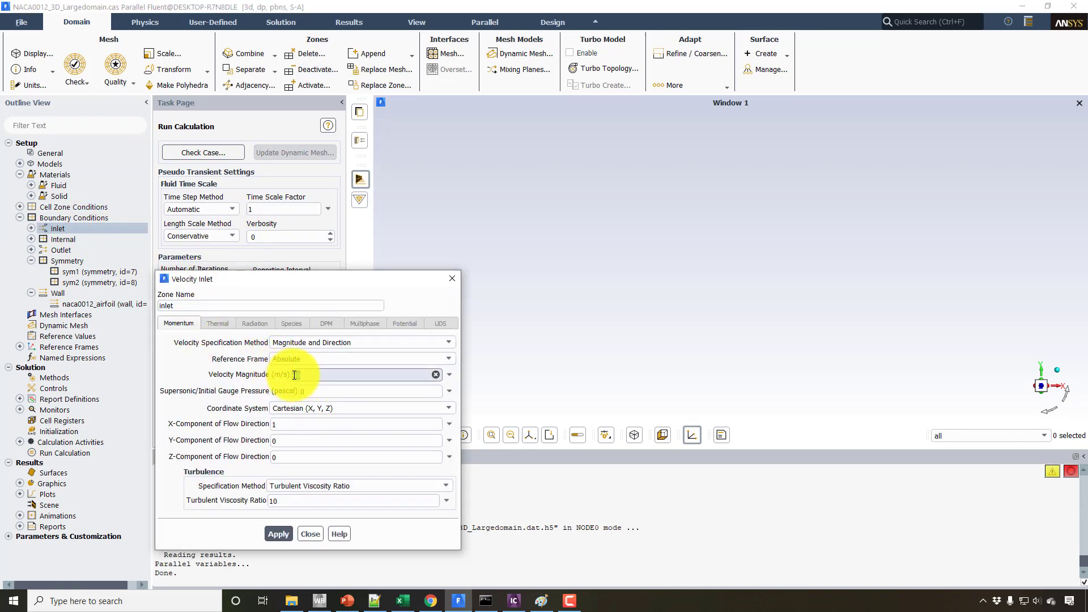
pyautogui.rightClick(295, 376)
pyautogui.click(321, 440)
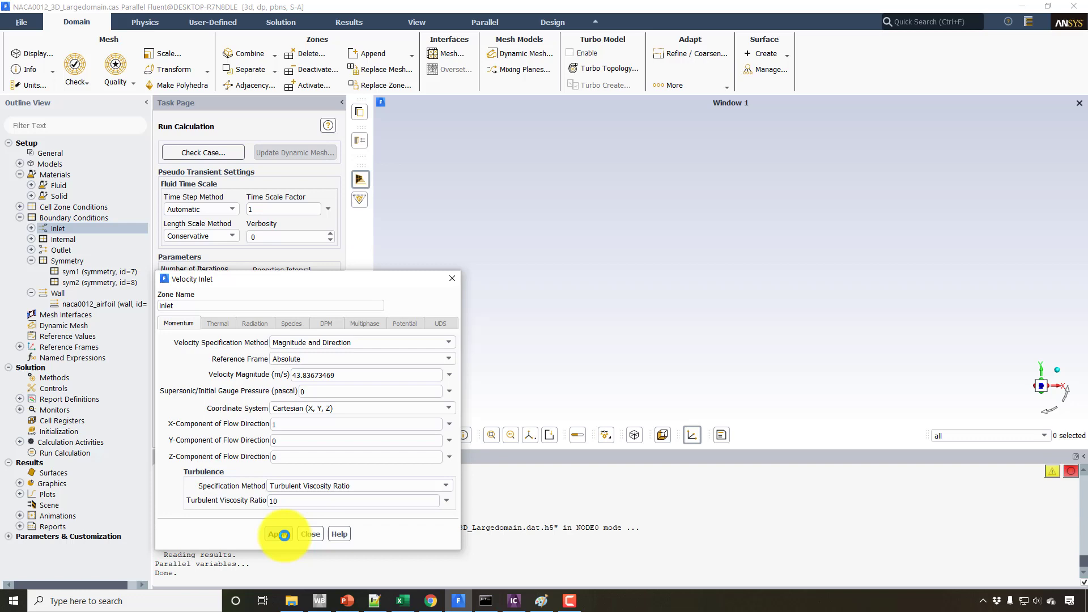
# - Set the air material's constant viscosity to 1.79e-05 kg/m-s, apply the change, and close the material and velocity inlet dialogs
pyautogui.doubleClick(60, 175)
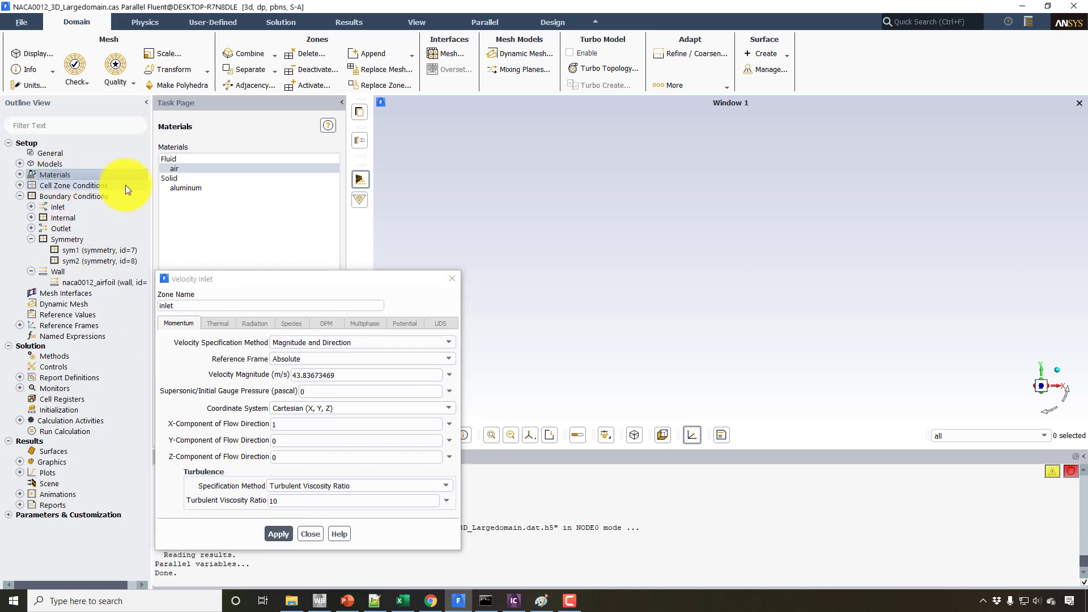
pyautogui.doubleClick(188, 169)
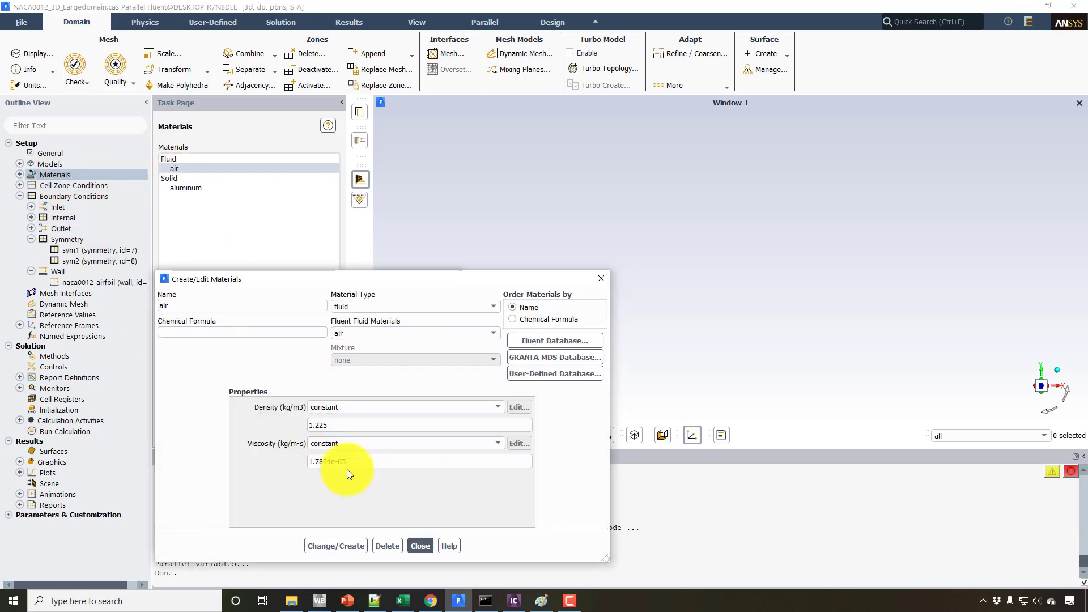
pyautogui.click(327, 461)
pyautogui.moveTo(327, 461); pyautogui.dragTo(302, 459)
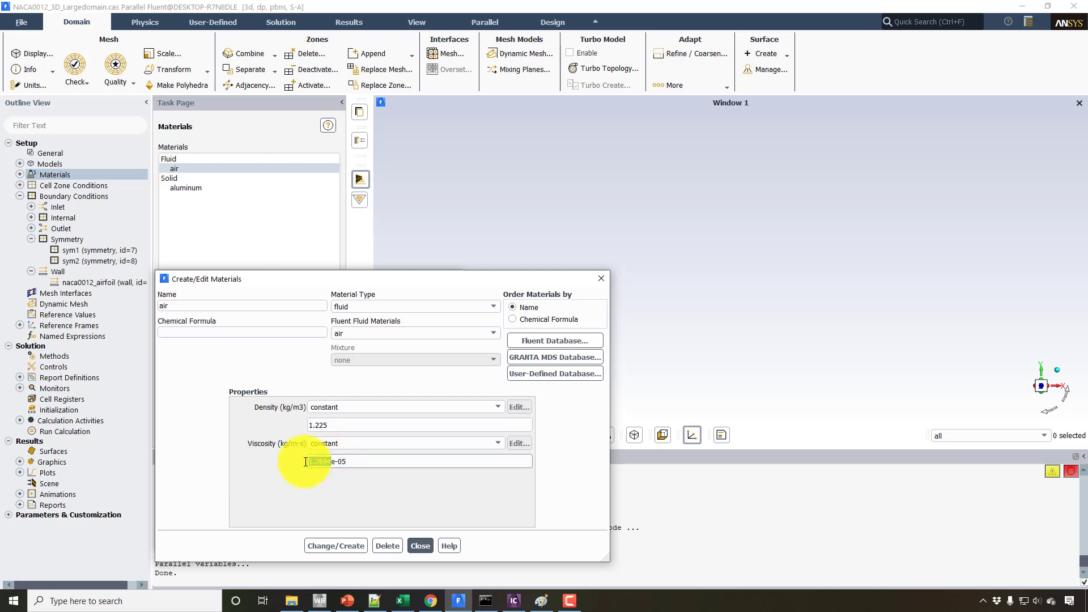
pyautogui.write('1.')
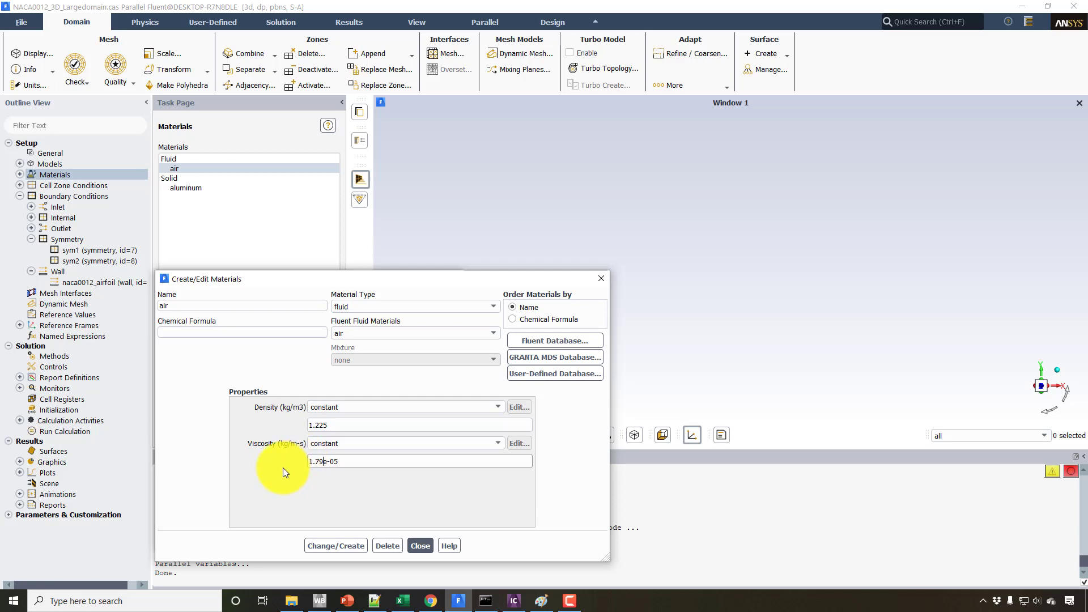
pyautogui.click(335, 540)
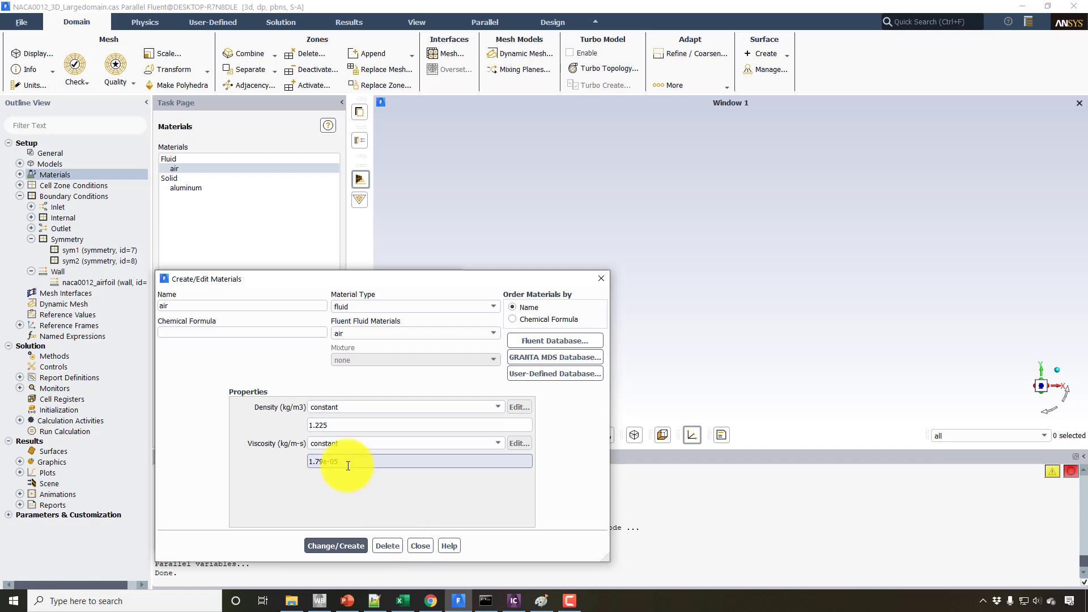
pyautogui.click(420, 546)
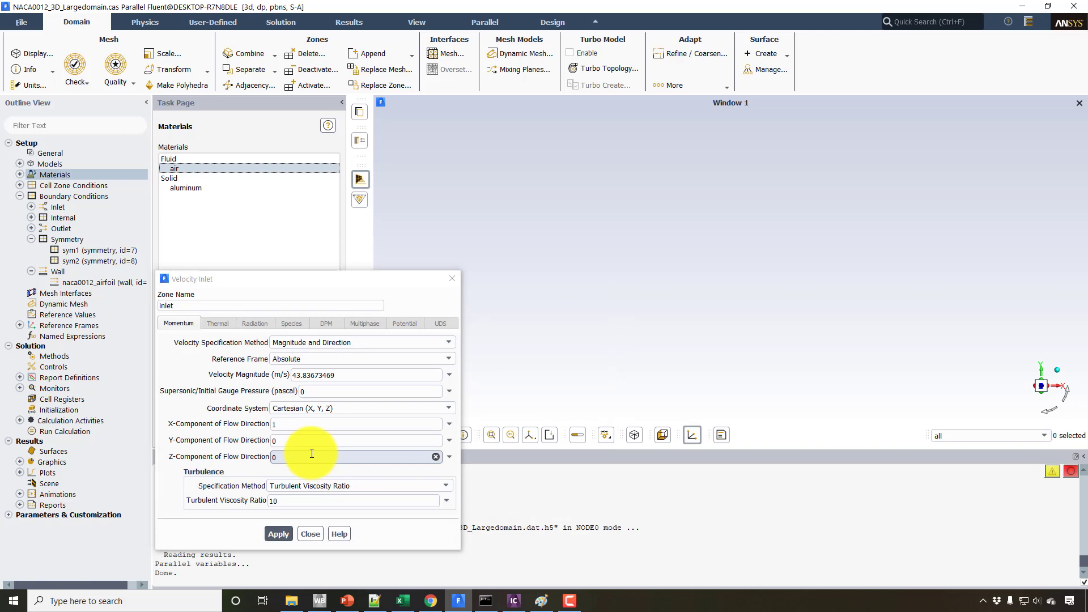
pyautogui.click(311, 534)
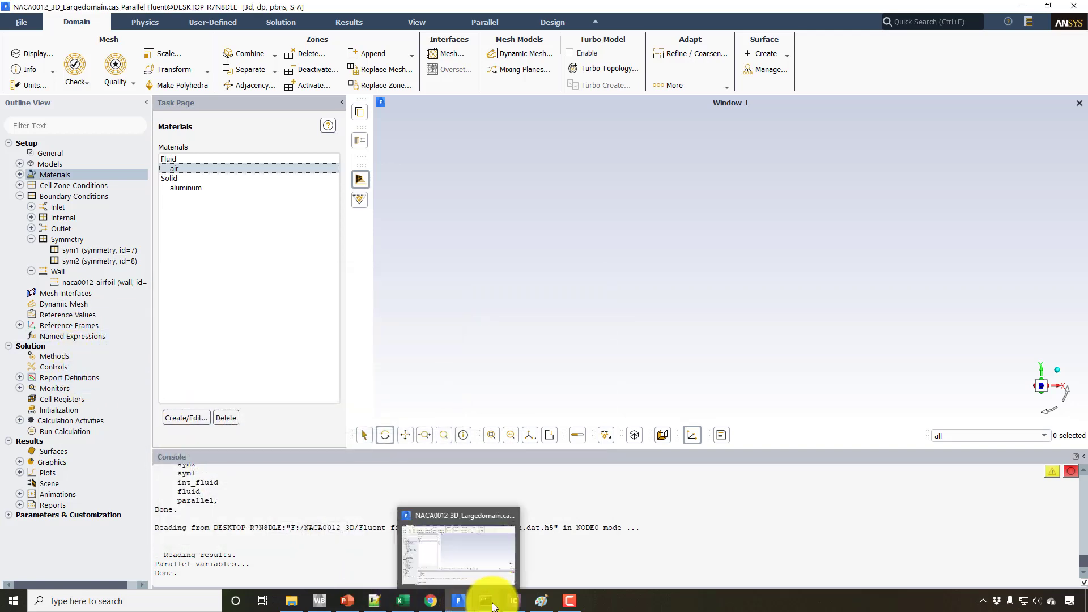
# - Switch to ICEM CFD and inspect the pre-mesh edge parameters of the edge running into the airfoil near its leading edge
pyautogui.click(514, 601)
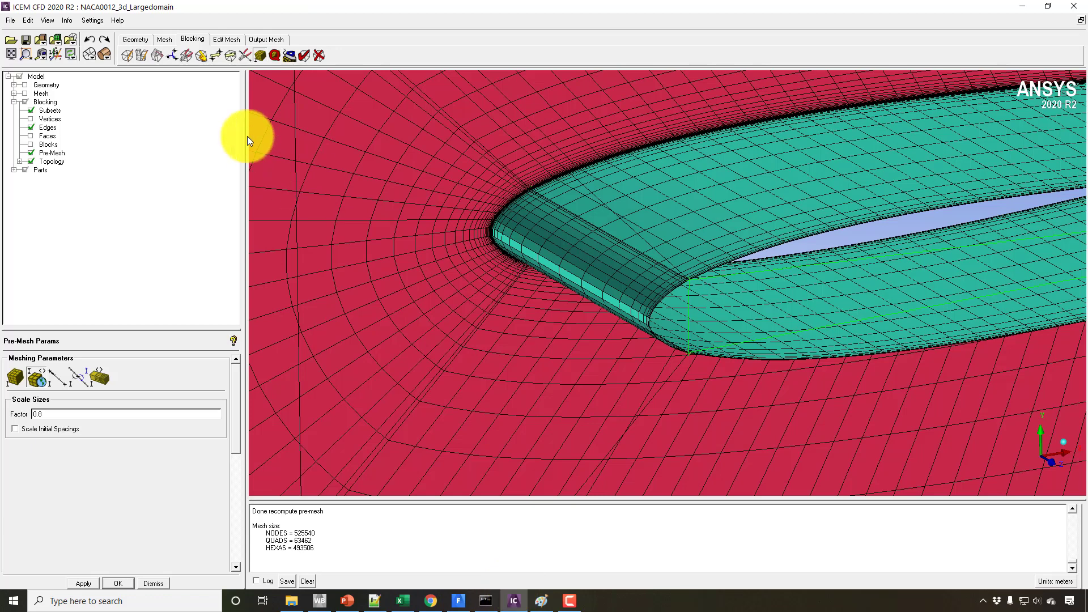
pyautogui.click(59, 377)
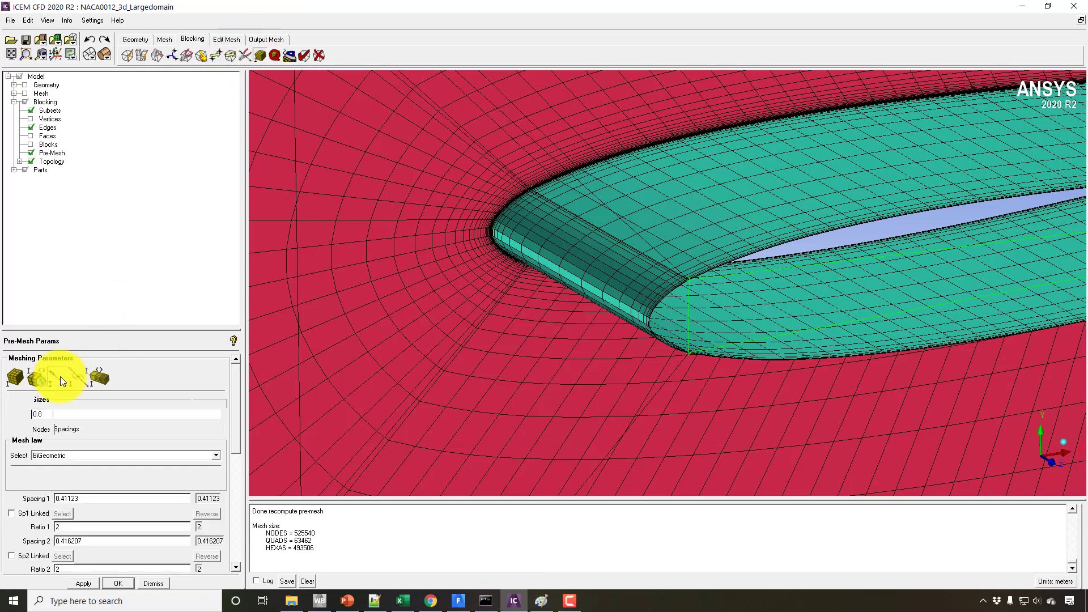
pyautogui.click(466, 179)
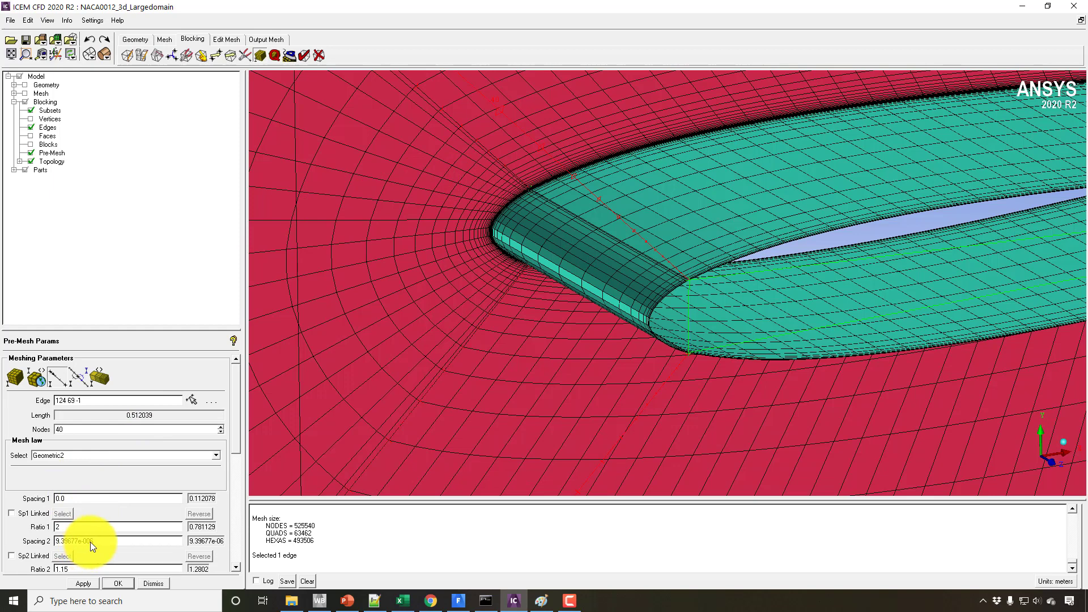
# - Switch to Excel and review the formula behind the first cell height ΔY1 for Cf Correlation 1
pyautogui.moveTo(515, 602)
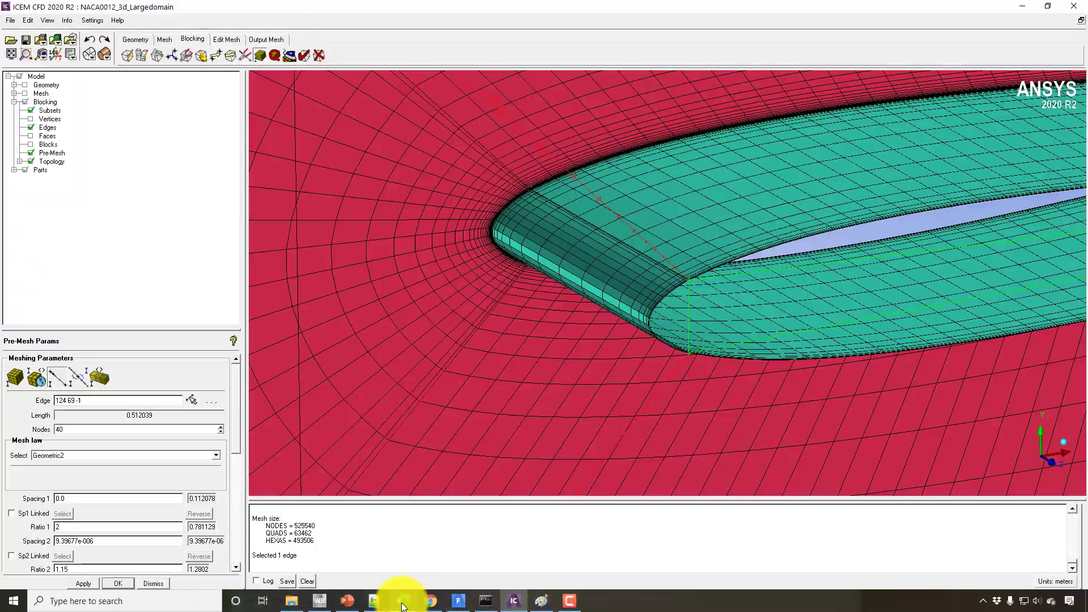
pyautogui.click(398, 604)
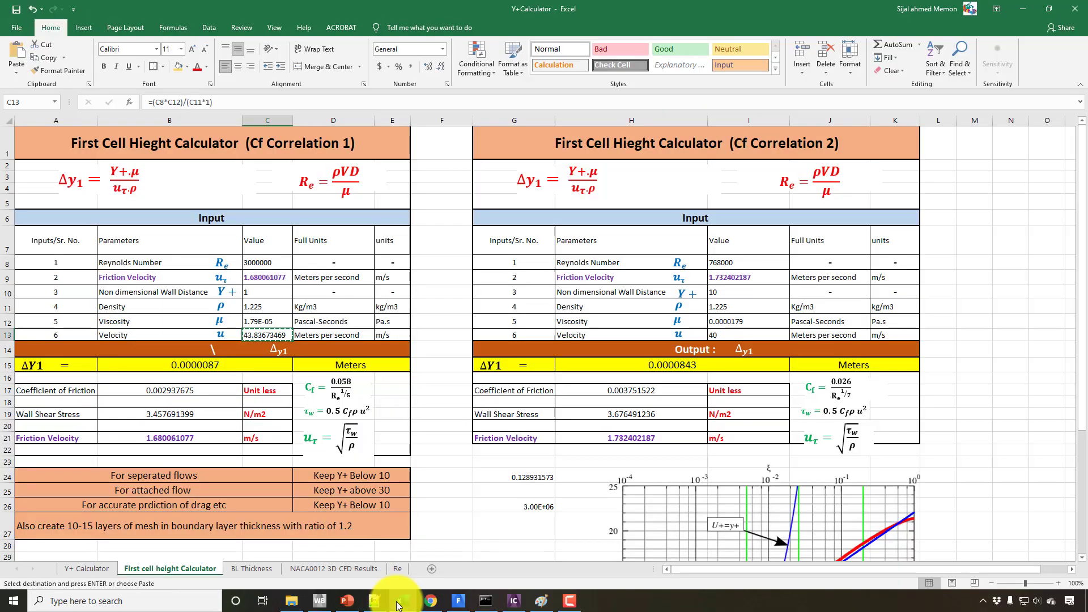
pyautogui.doubleClick(181, 367)
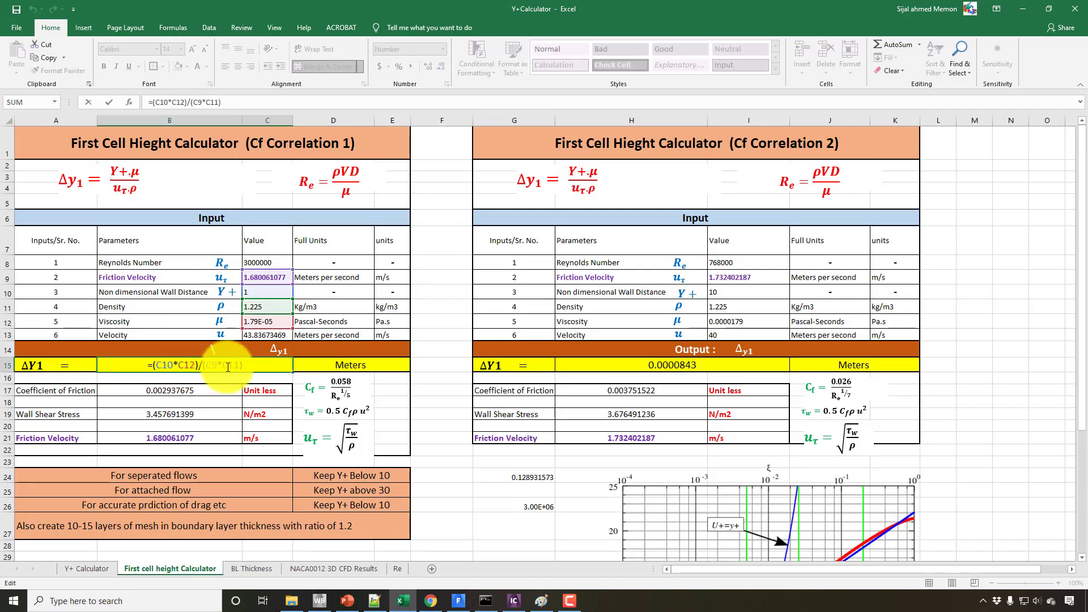
pyautogui.press('Return')
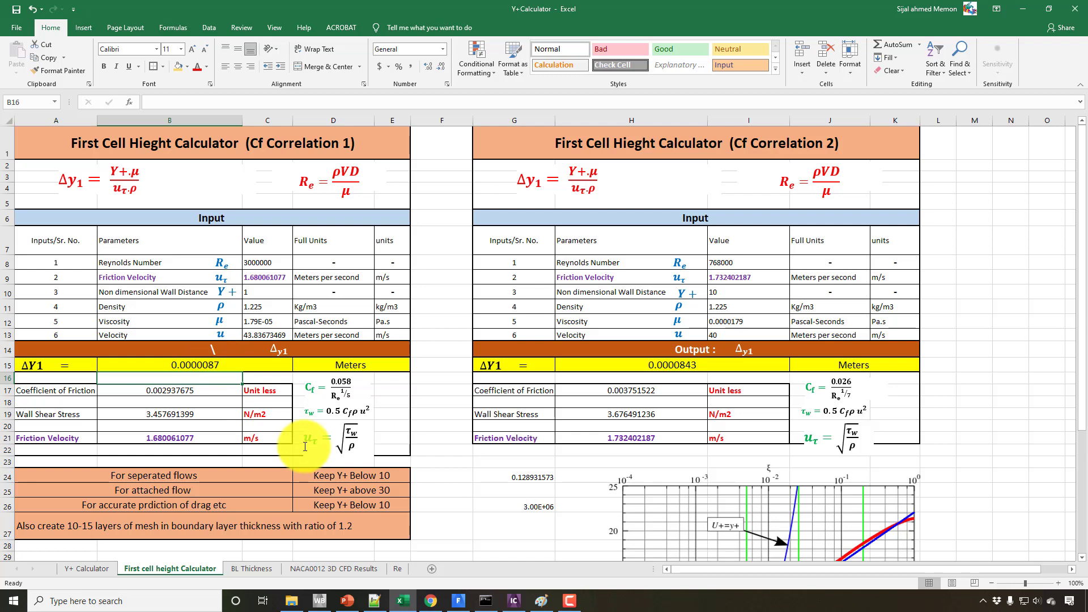
# - Switch to Fluent and display filled contours of Wall Yplus on the naca0012_airfoil surface
pyautogui.click(458, 601)
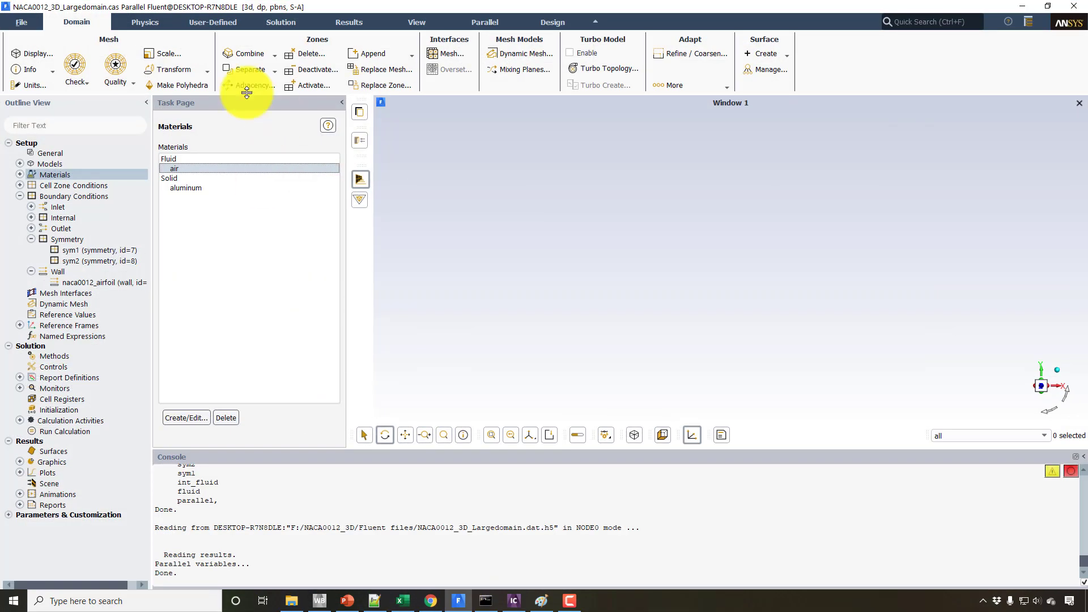
pyautogui.click(350, 23)
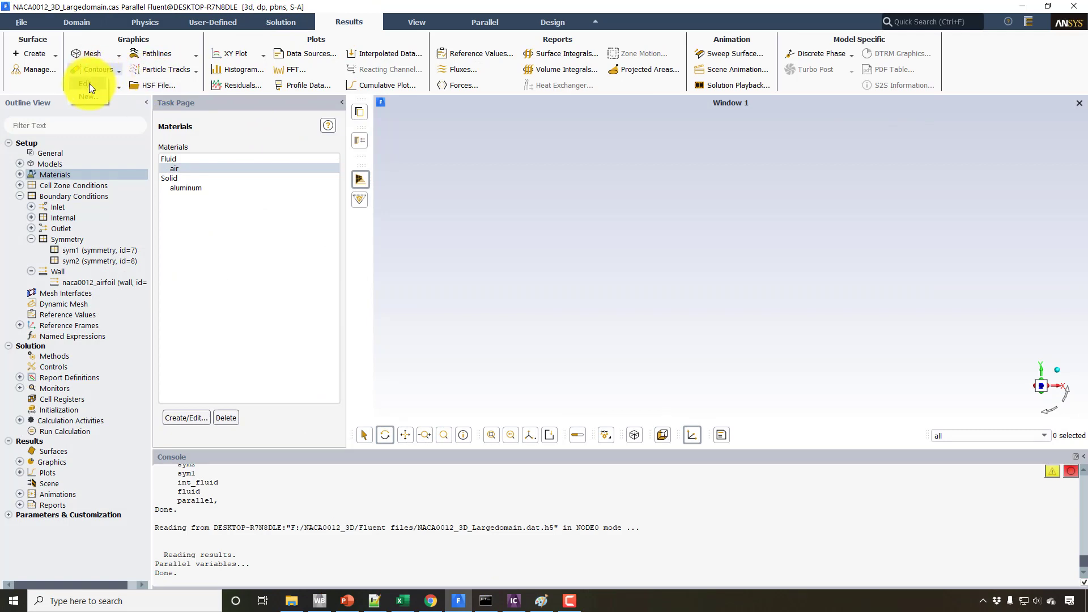
pyautogui.click(90, 83)
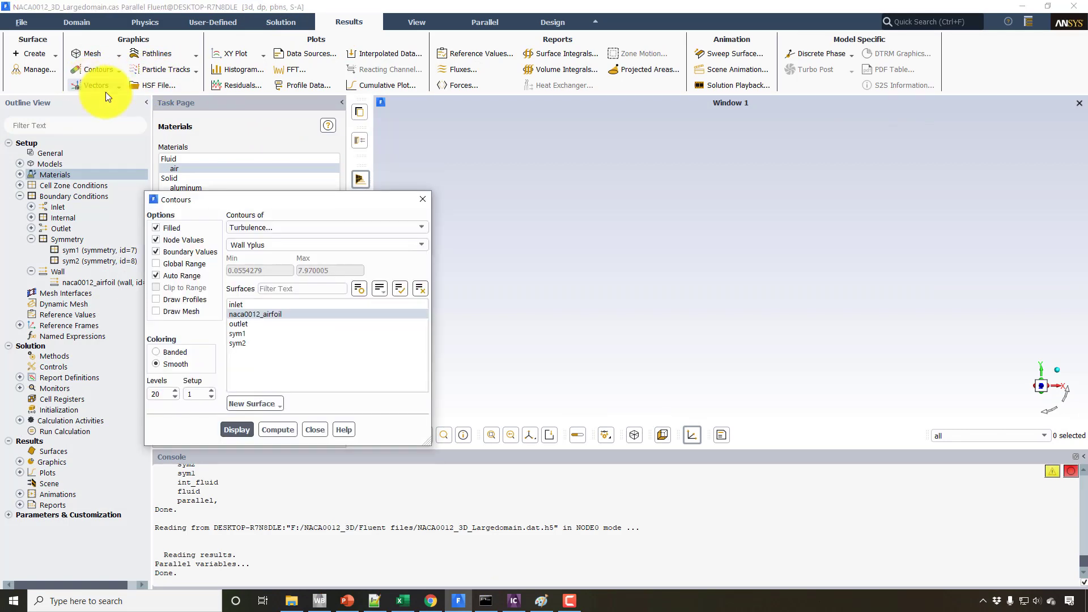
pyautogui.click(251, 314)
pyautogui.click(233, 429)
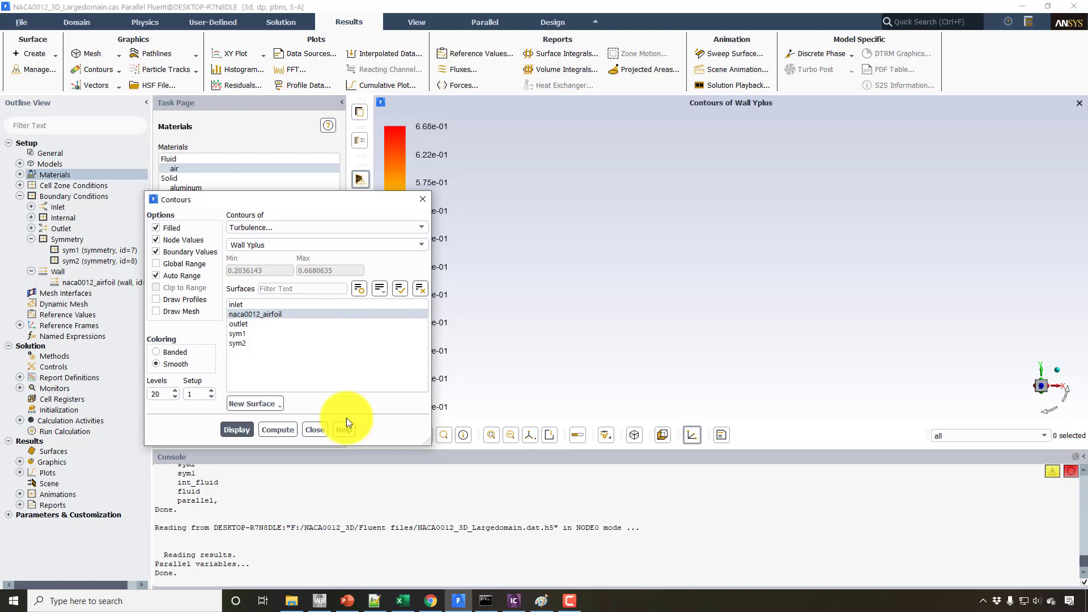
pyautogui.click(315, 430)
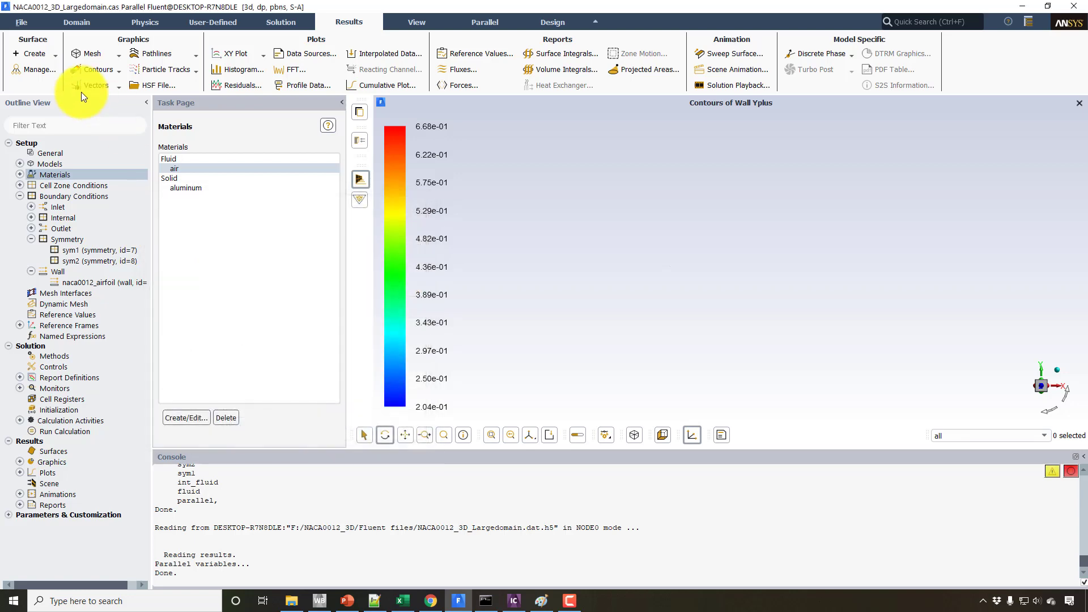
# - Write the case and data files as NACA0012_3D_Largedomain.cas.h5, overwriting the existing files
pyautogui.click(22, 23)
pyautogui.moveTo(34, 52)
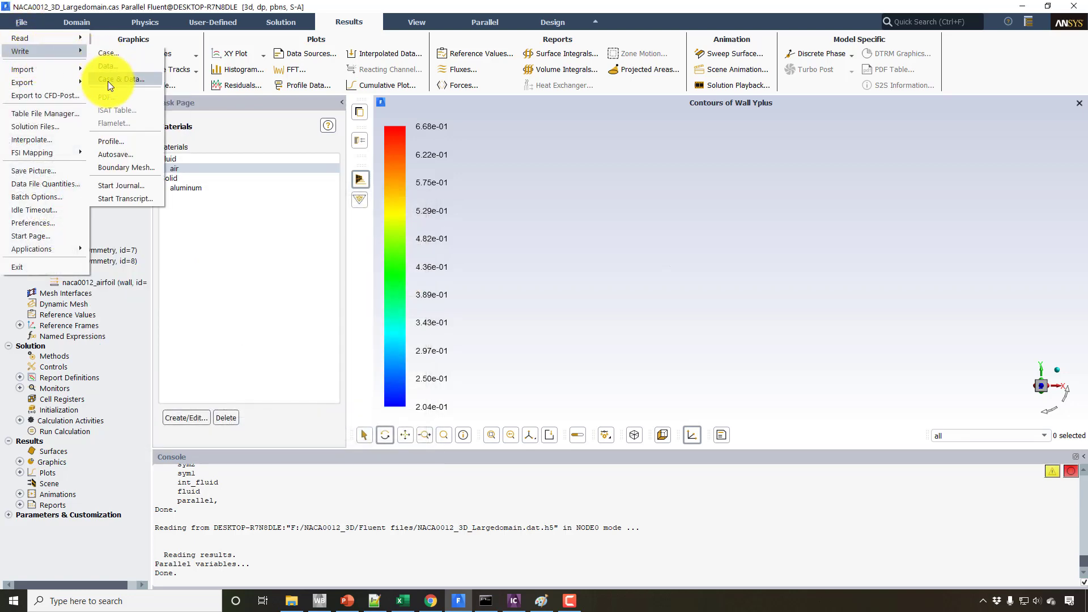
pyautogui.click(108, 81)
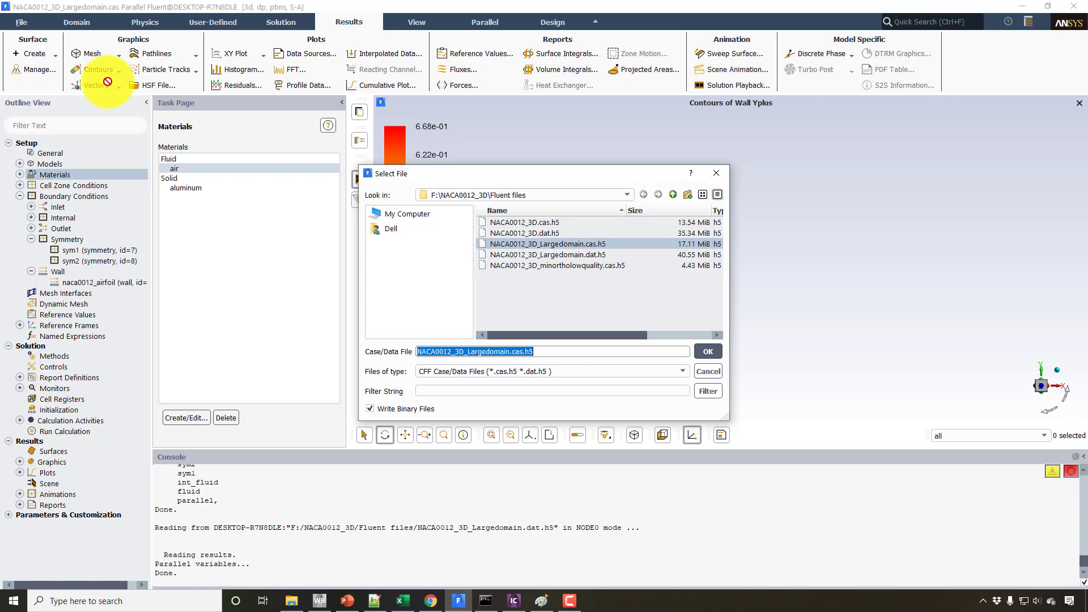
pyautogui.press('Return')
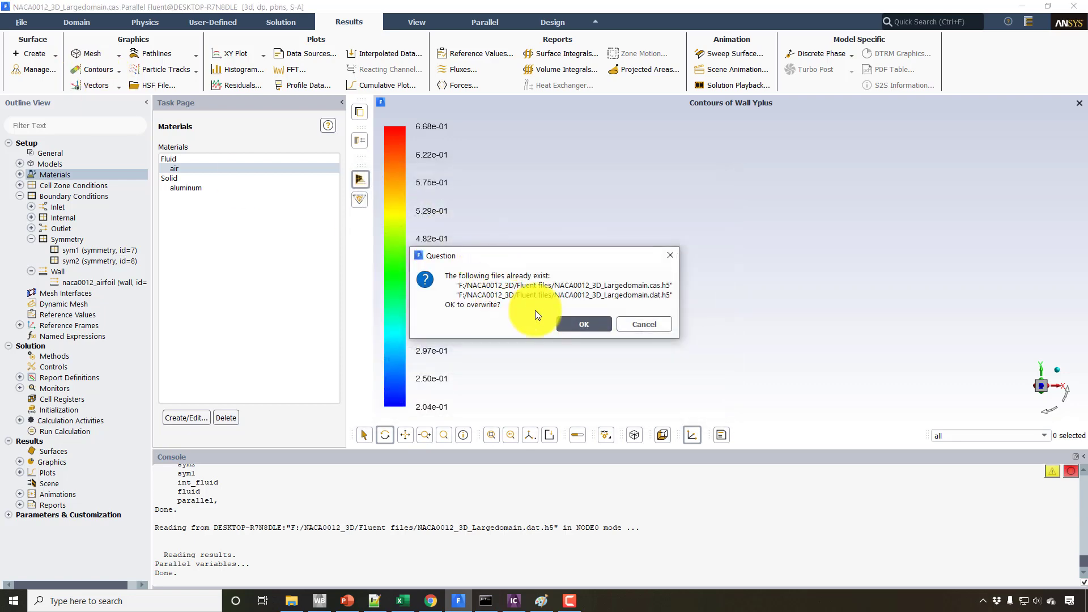
pyautogui.click(563, 322)
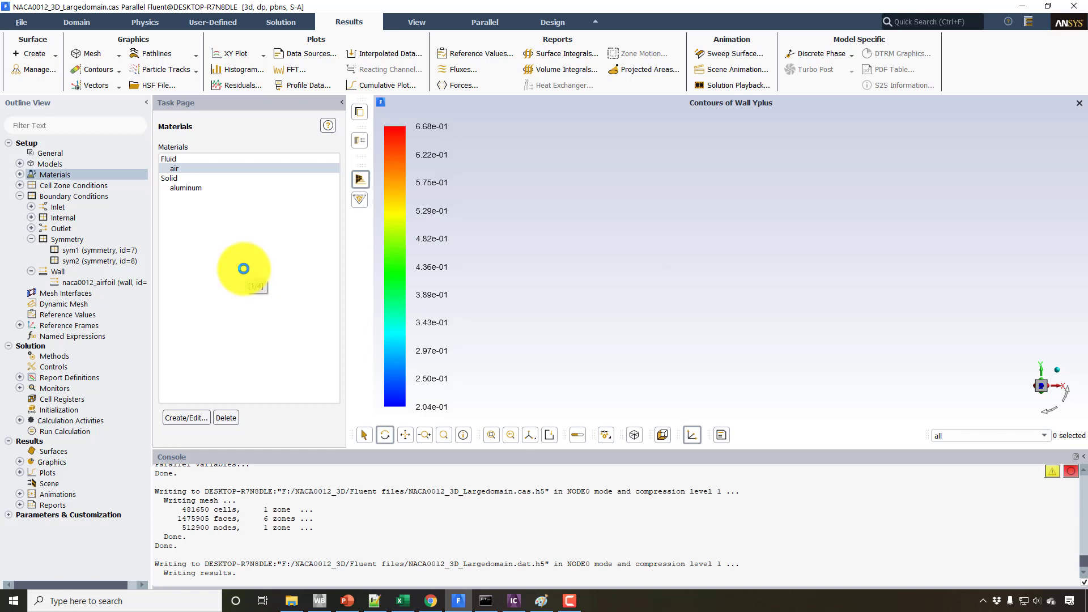
# - Run the calculation with the current solver settings
pyautogui.click(73, 432)
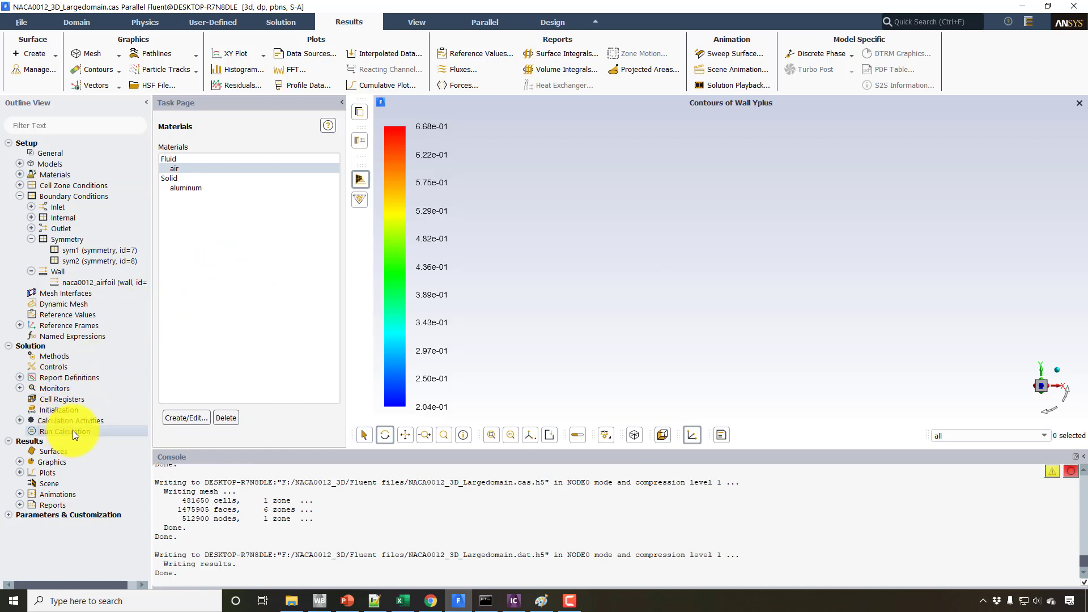
pyautogui.click(229, 409)
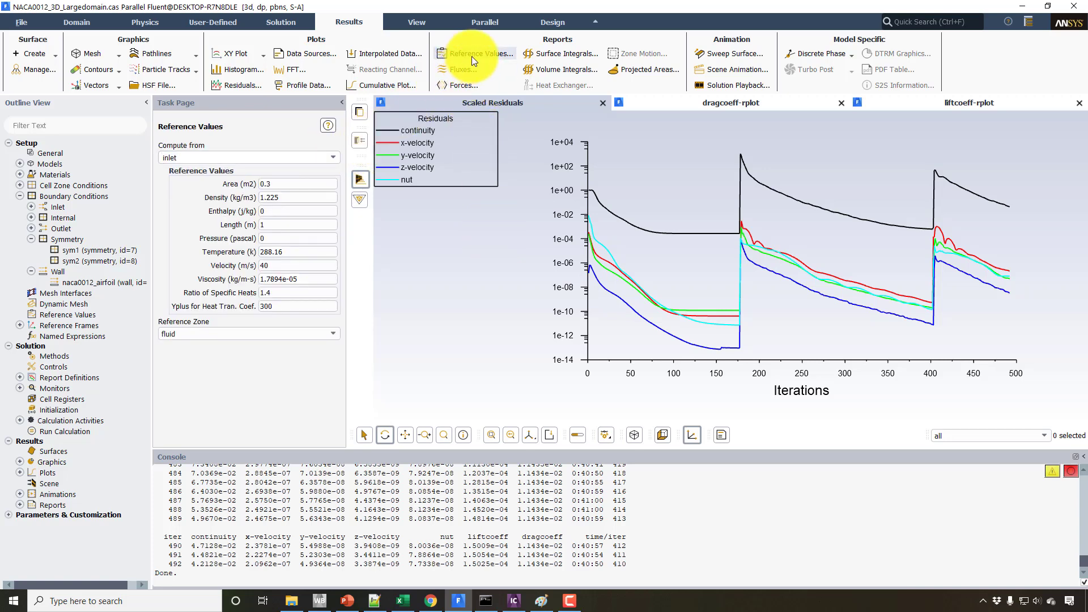
# - Compute the reference values from the inlet and write the case and data files, overwriting the existing NACA0012_3D_Largedomain files
pyautogui.click(332, 156)
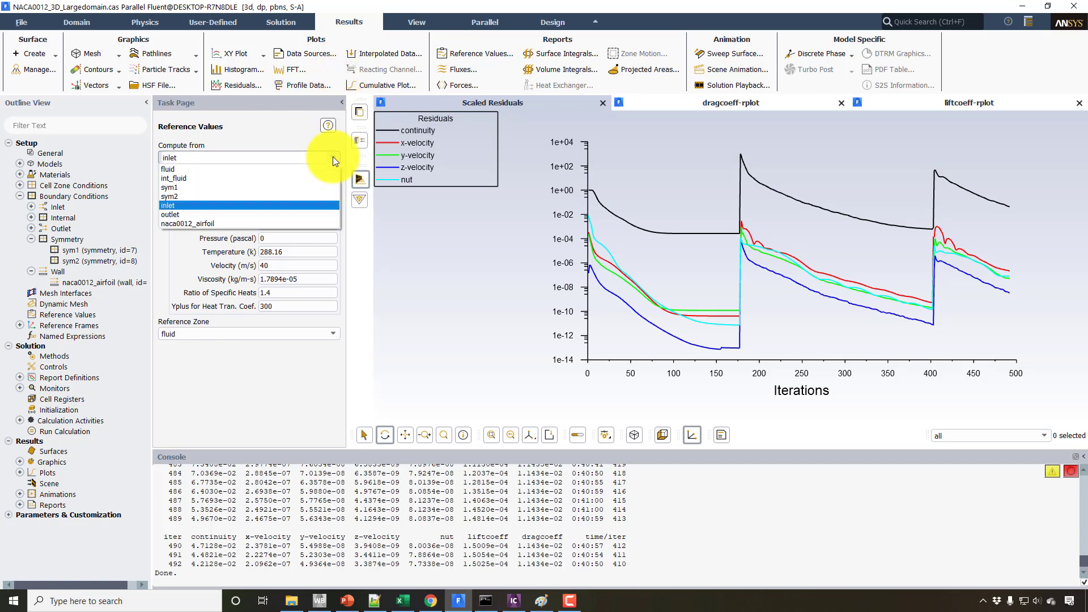
pyautogui.click(176, 207)
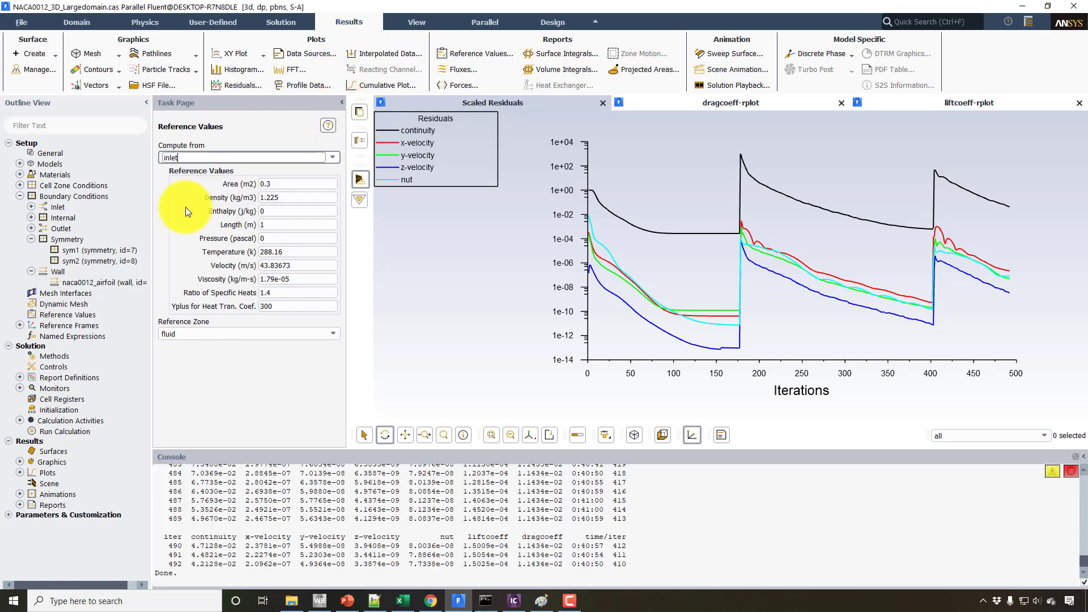
pyautogui.click(22, 18)
pyautogui.moveTo(38, 50)
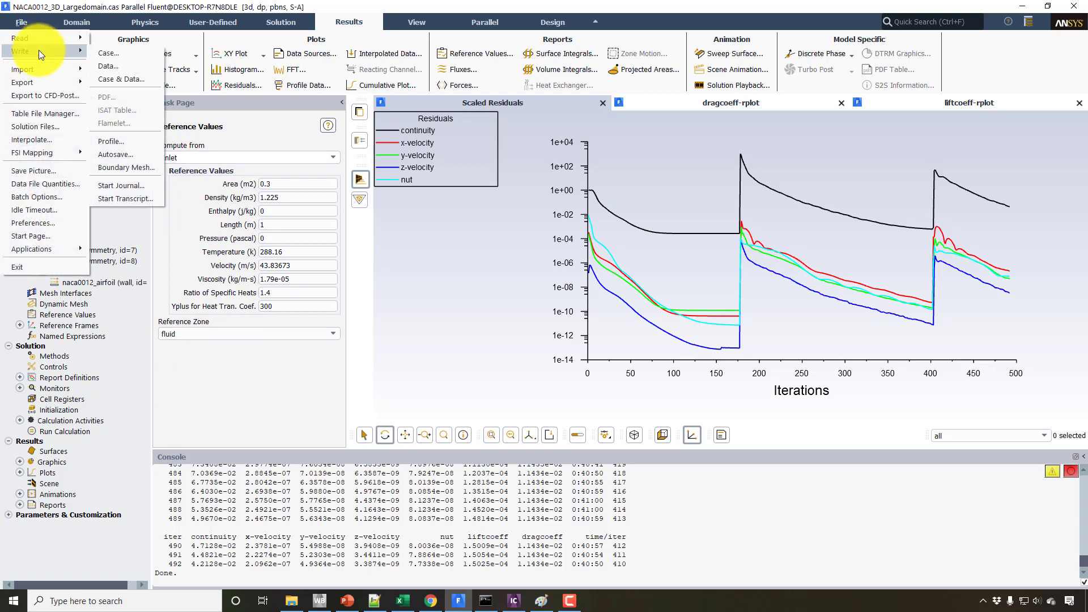
pyautogui.click(103, 80)
pyautogui.press('Return')
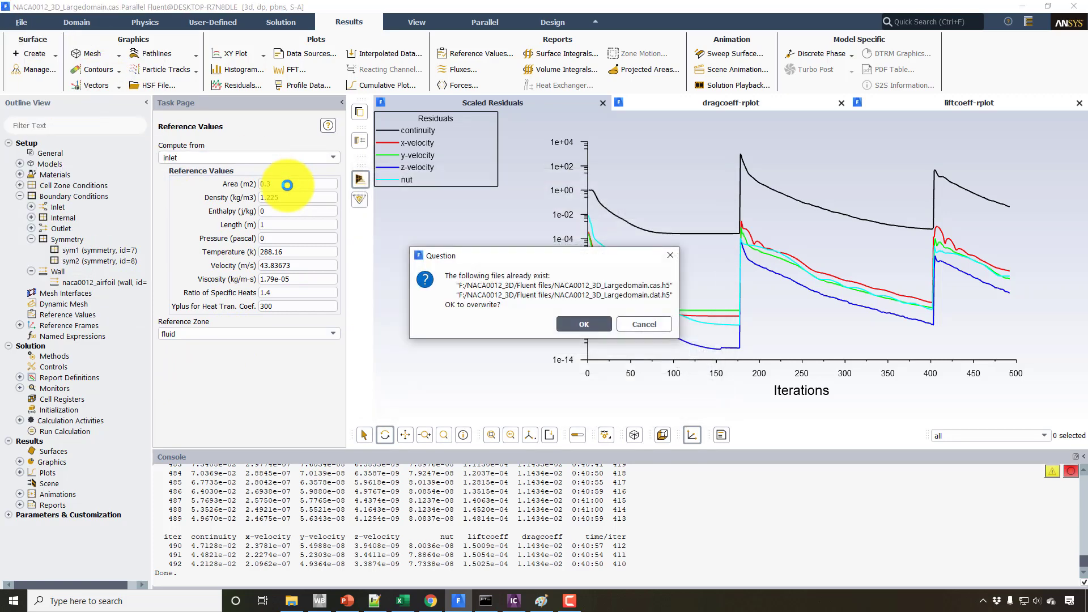
pyautogui.click(590, 324)
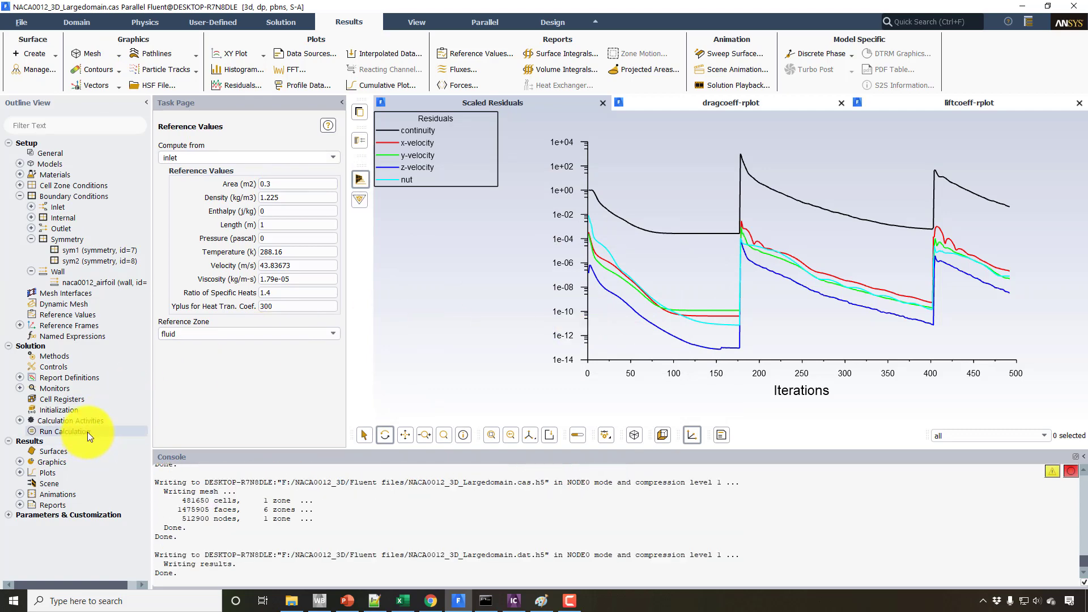
# - Resume the calculation with the current run settings and stop it once the lift and drag coefficients have levelled off
pyautogui.click(87, 432)
pyautogui.click(186, 412)
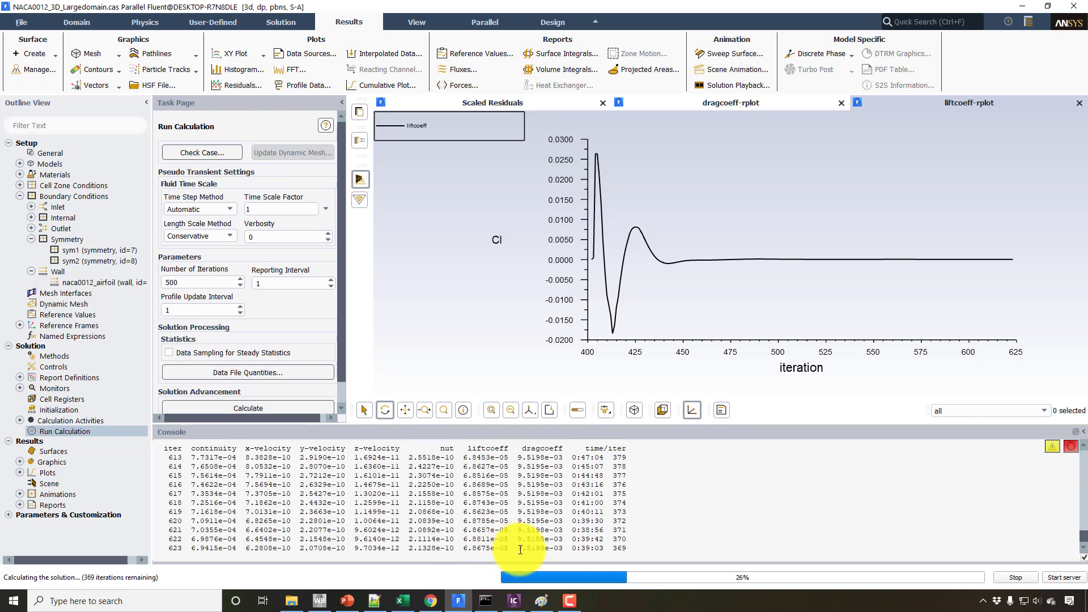
pyautogui.click(1010, 577)
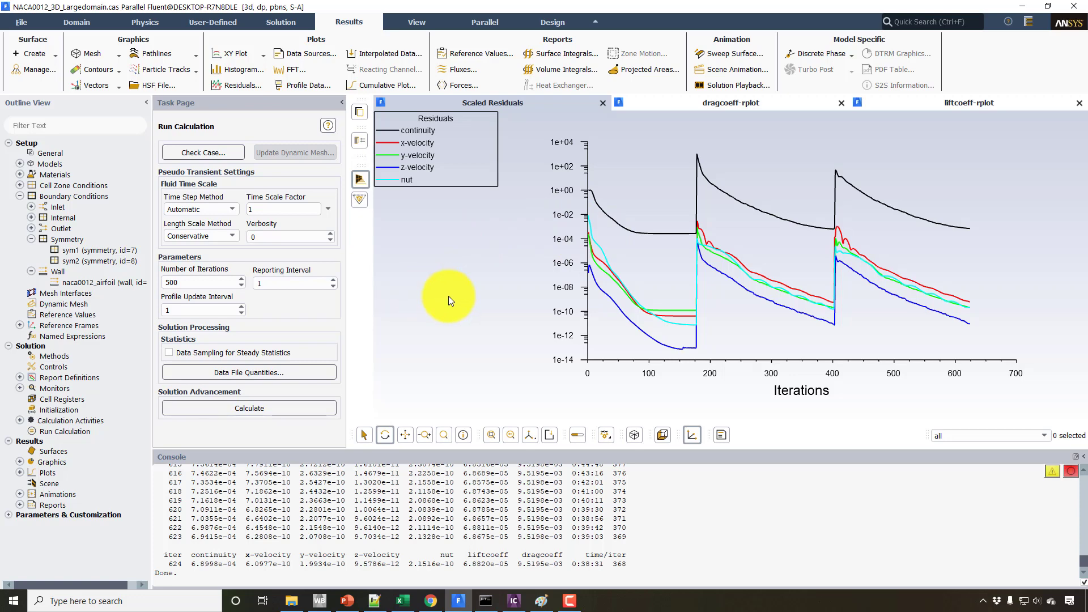
# - Review the solution methods and print the force report for naca0012_airfoil along the direction vector 0, 1, 0
pyautogui.click(68, 355)
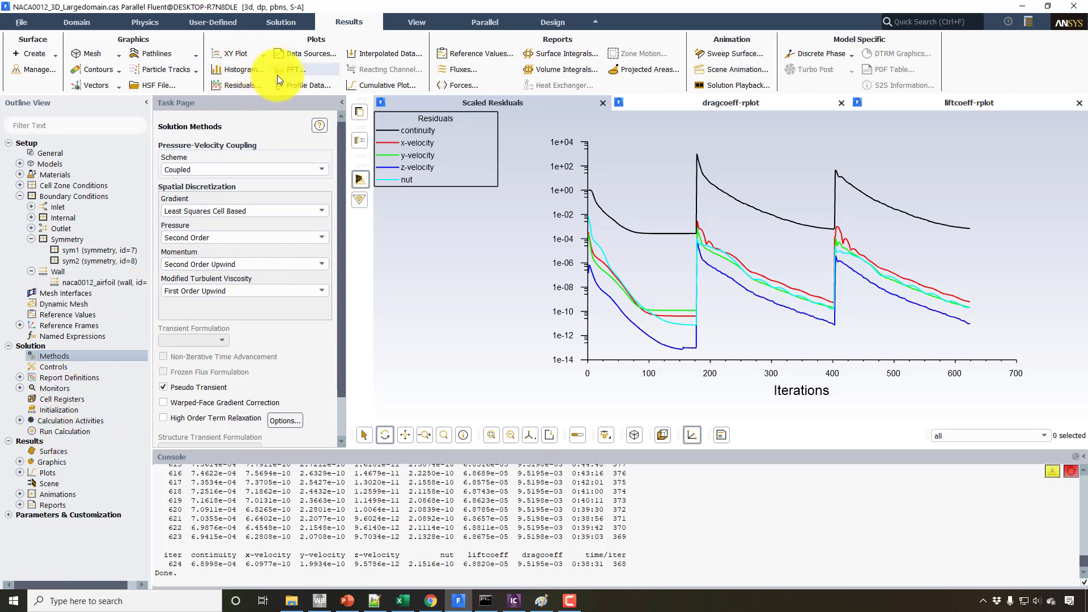
pyautogui.click(467, 87)
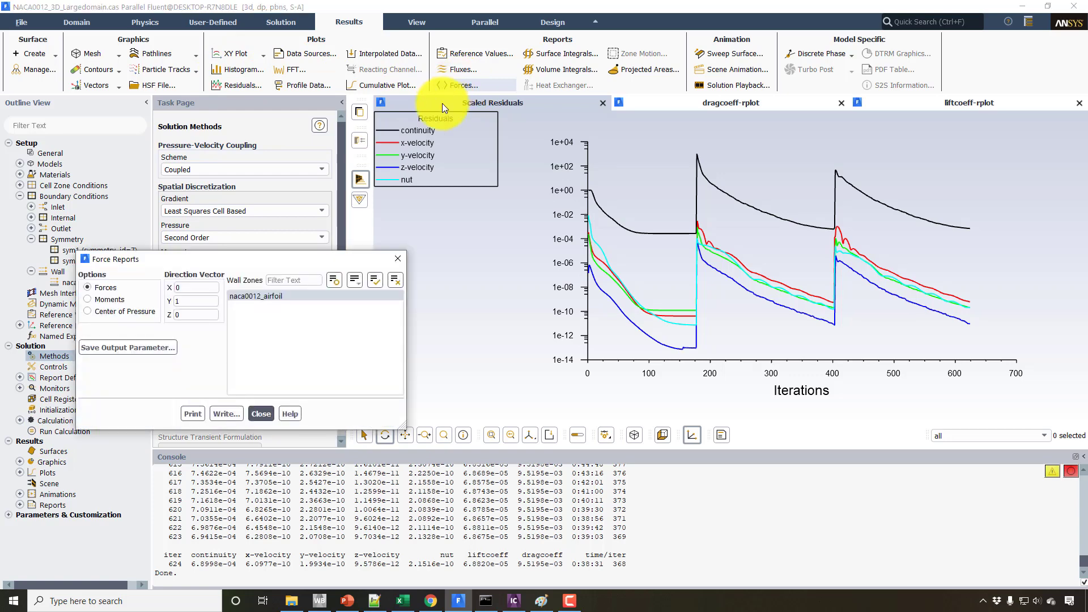
pyautogui.click(192, 414)
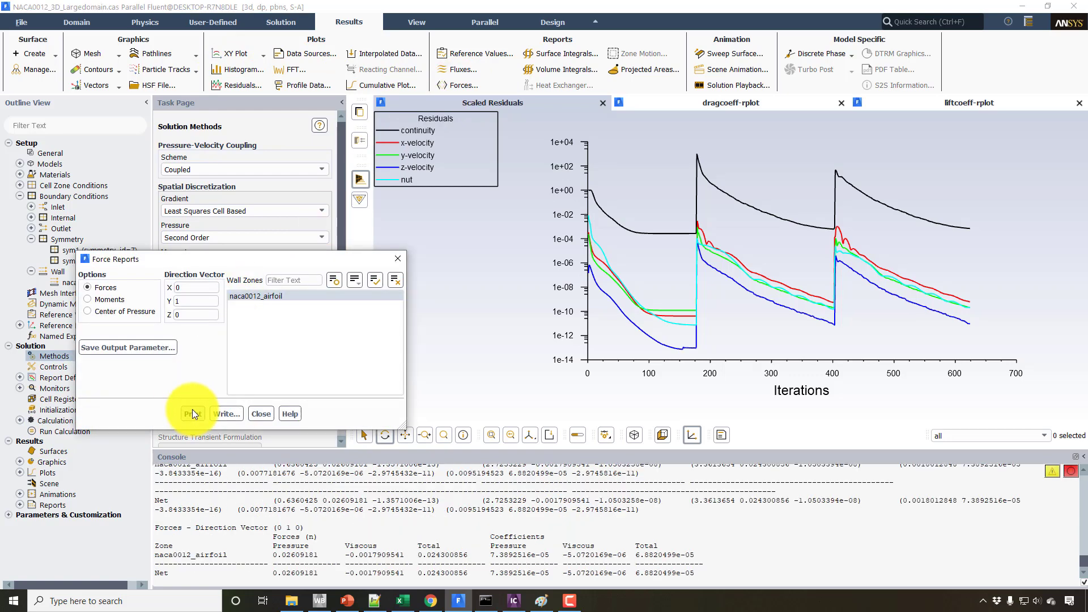
# - Set the force report direction vector to X 1, Y 0, Z 0 and print the drag forces on naca0012_airfoil
pyautogui.doubleClick(190, 288)
pyautogui.write('1')
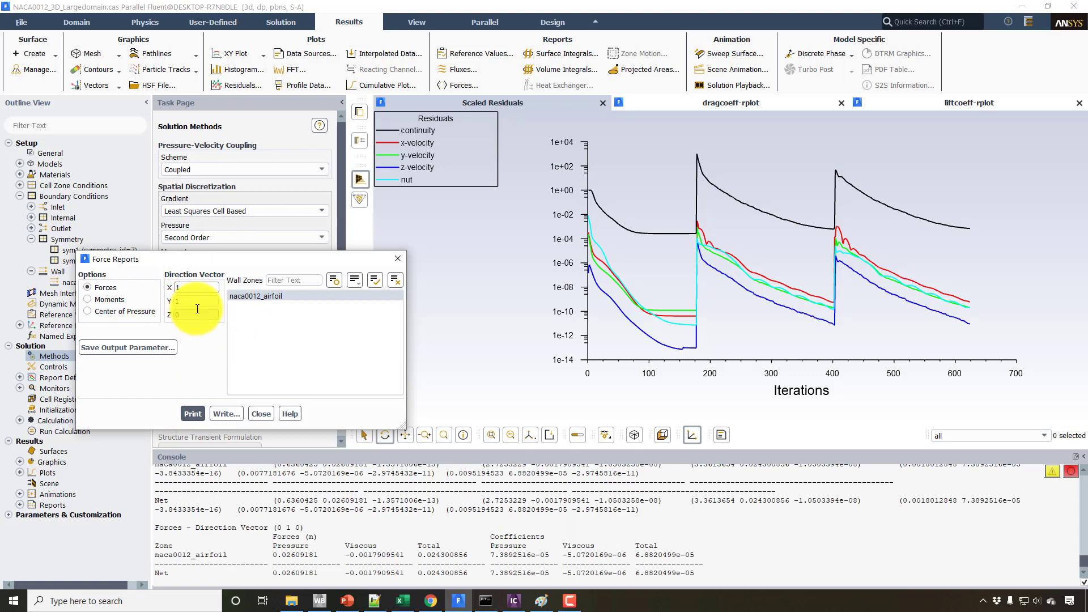
pyautogui.doubleClick(192, 301)
pyautogui.write('0')
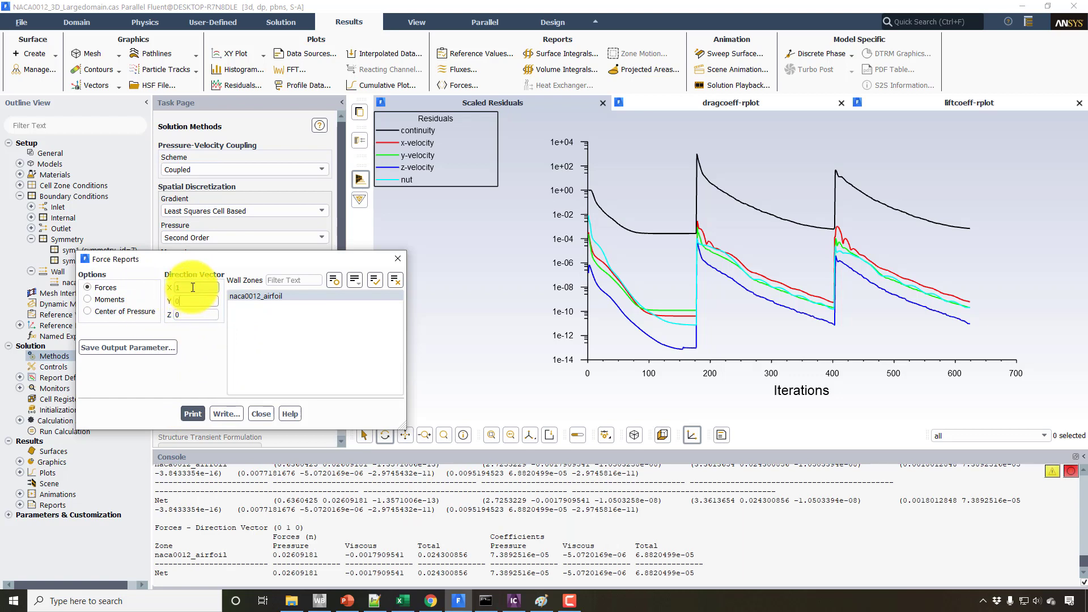
pyautogui.doubleClick(171, 302)
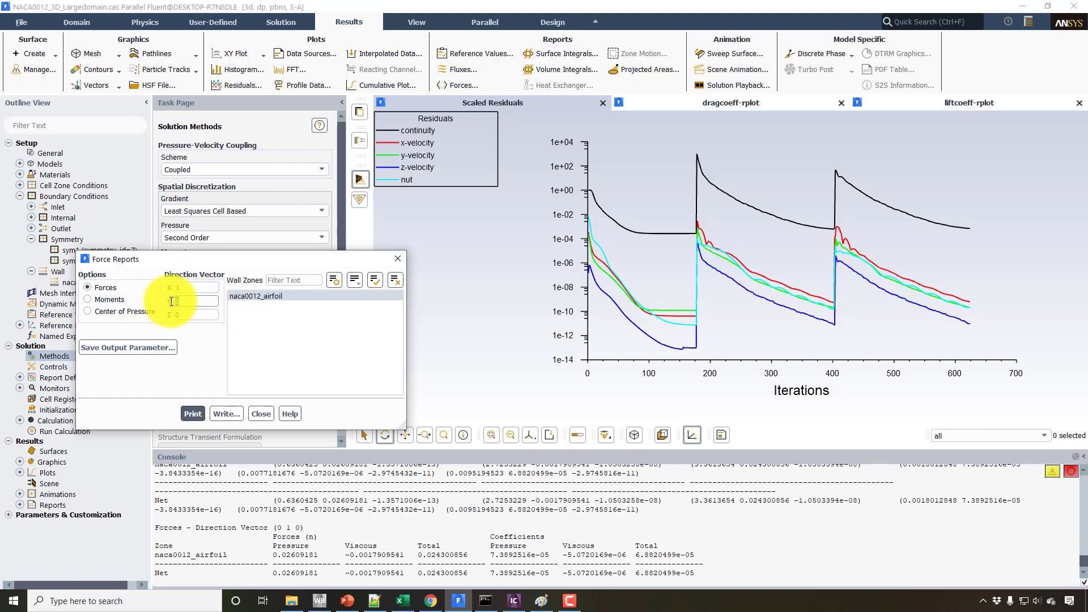
pyautogui.click(191, 413)
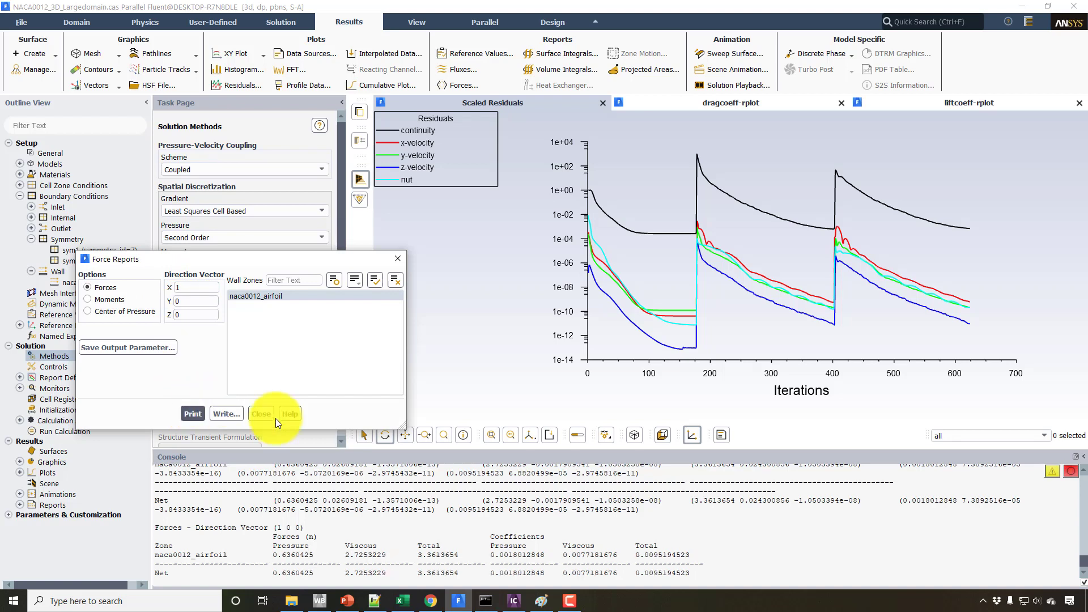
# - Copy the net total drag coefficient 0.0095194523 from the console and paste it into cell B4 for CFD 3D 2021 in Excel
pyautogui.moveTo(636, 573); pyautogui.dragTo(694, 573)
pyautogui.rightClick(693, 573)
pyautogui.click(691, 510)
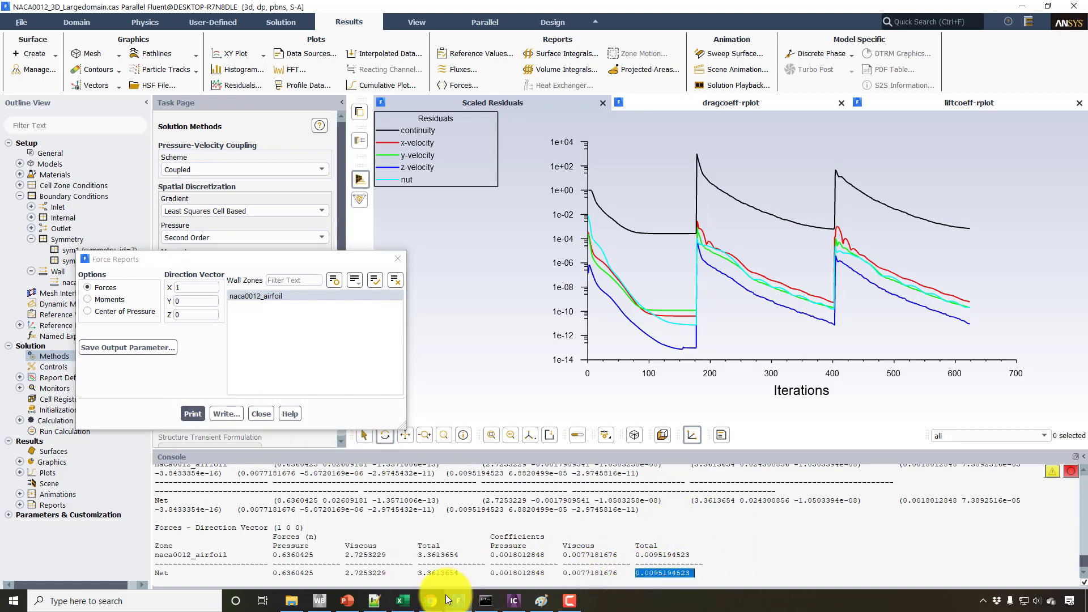
pyautogui.click(400, 601)
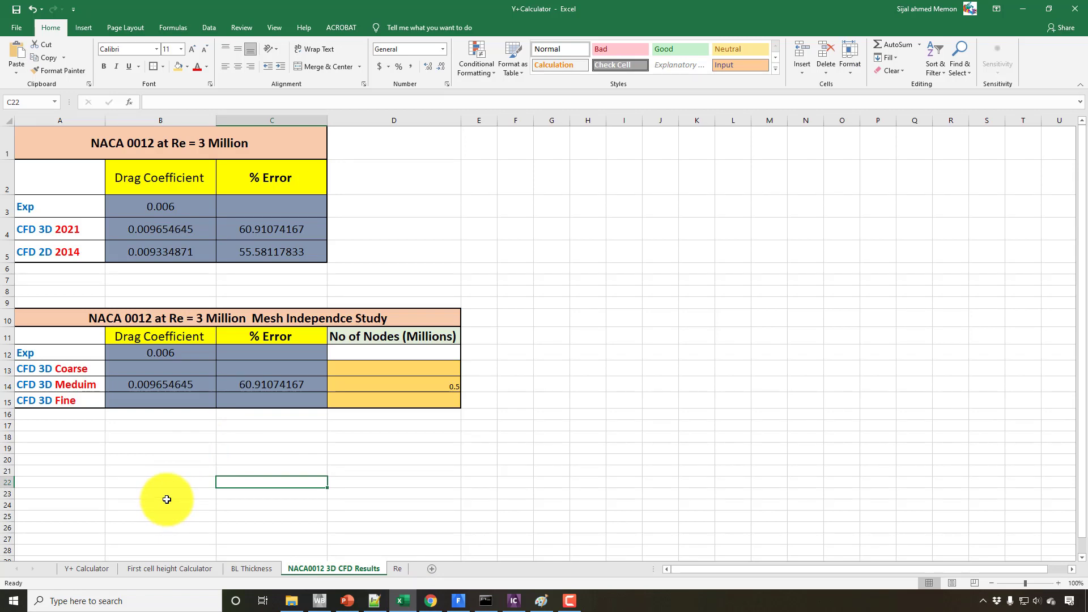
pyautogui.rightClick(146, 229)
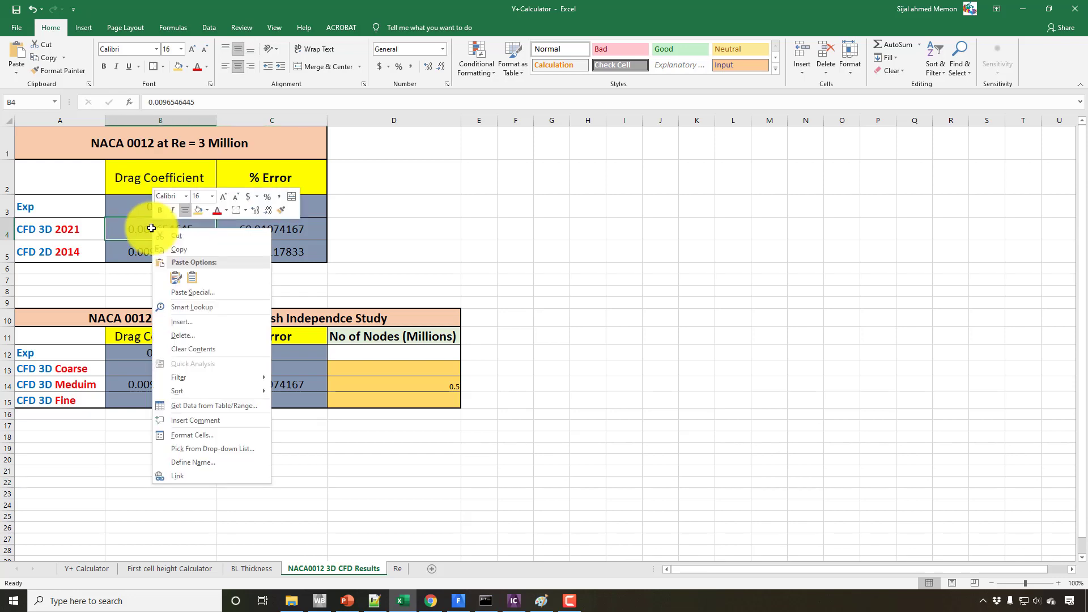
pyautogui.click(172, 283)
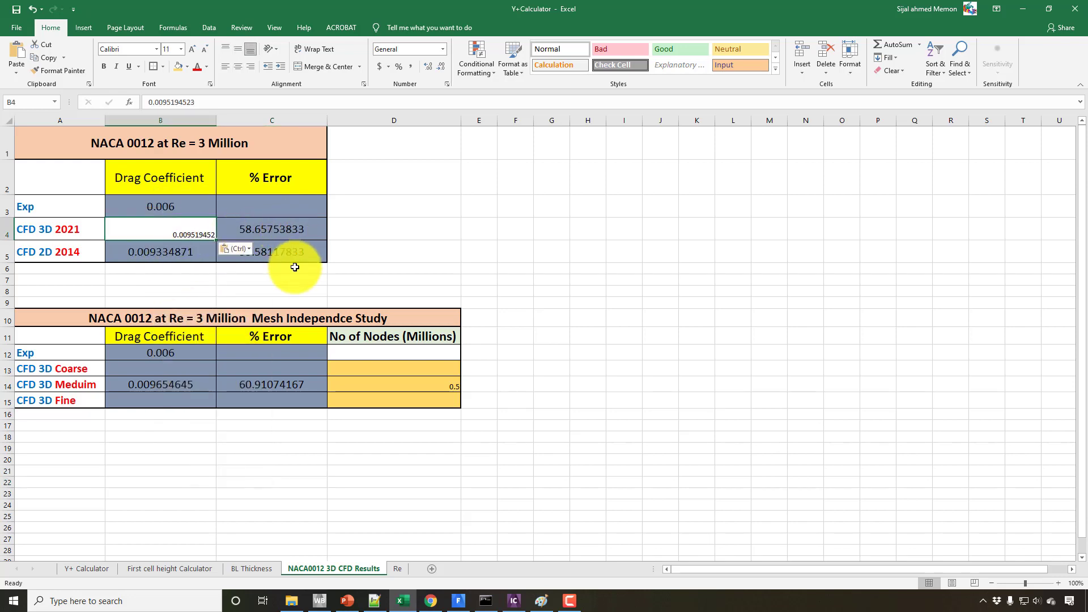
pyautogui.click(244, 230)
pyautogui.click(255, 284)
pyautogui.click(97, 318)
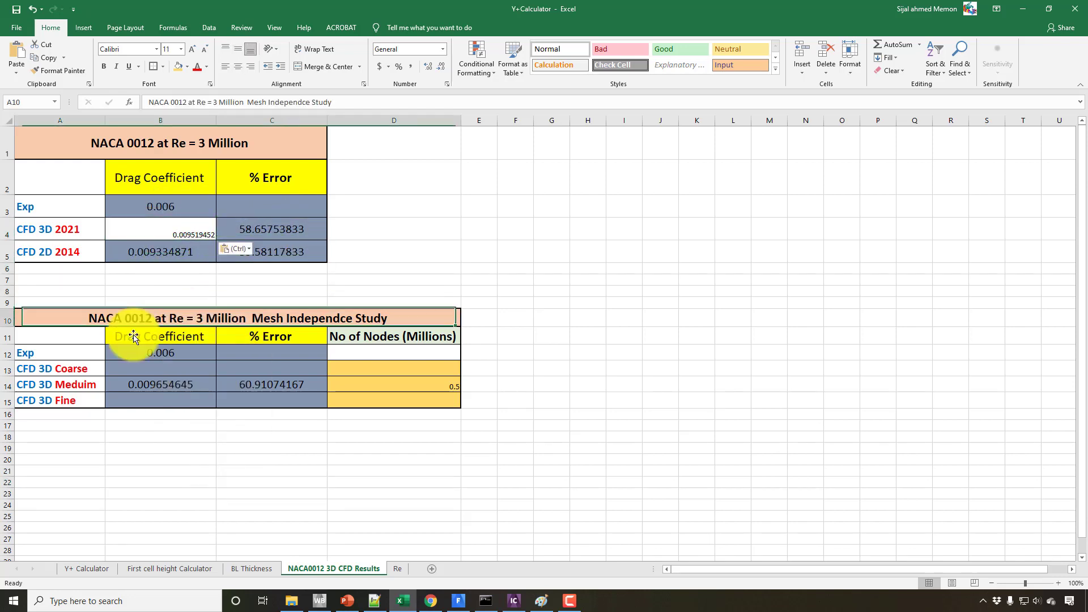
pyautogui.click(157, 445)
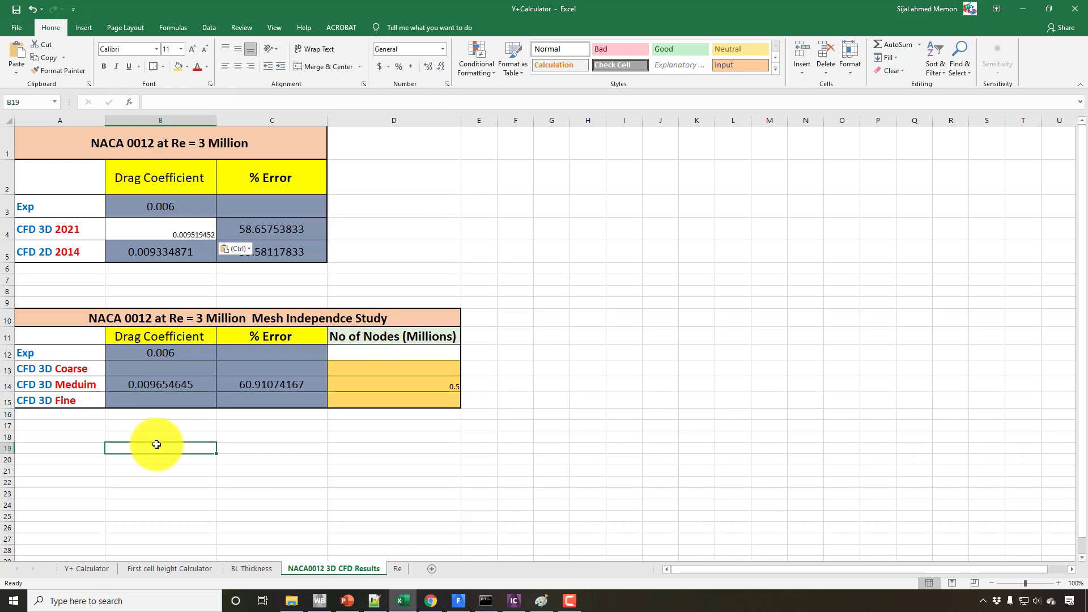
# - Paste the copied drag coefficient 0.0095194523 into cell B14 for the CFD 3D Meduim mesh, matching the destination formatting
pyautogui.rightClick(170, 386)
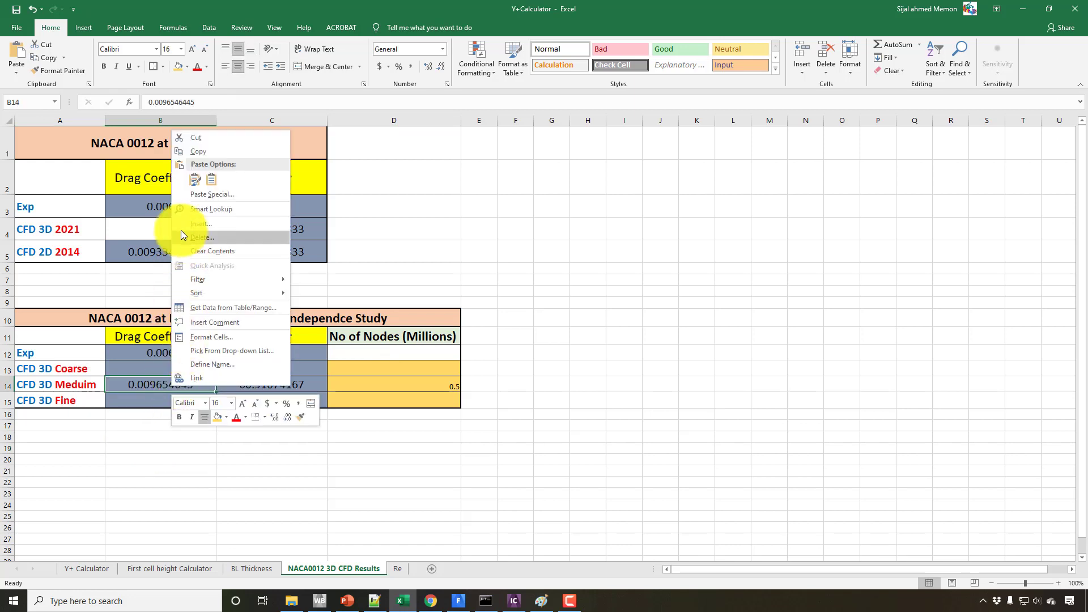
pyautogui.click(192, 180)
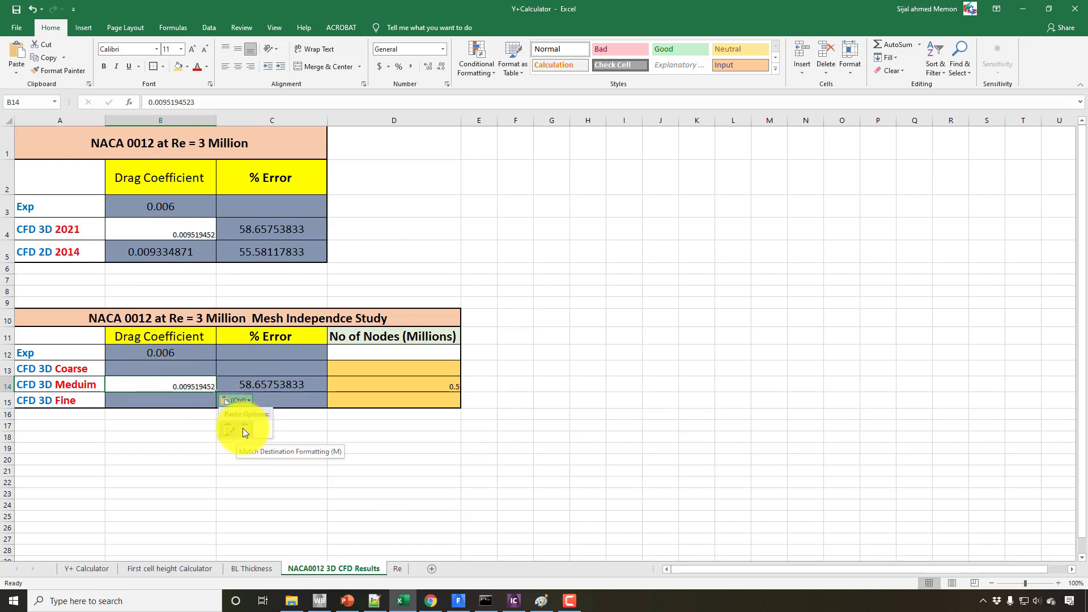
pyautogui.click(242, 427)
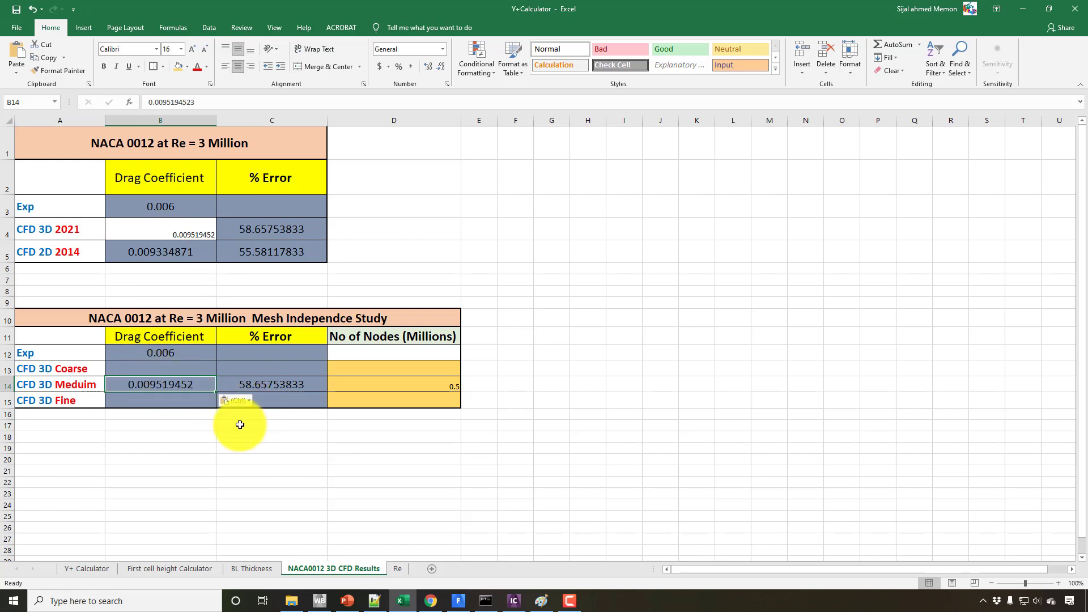
pyautogui.click(137, 368)
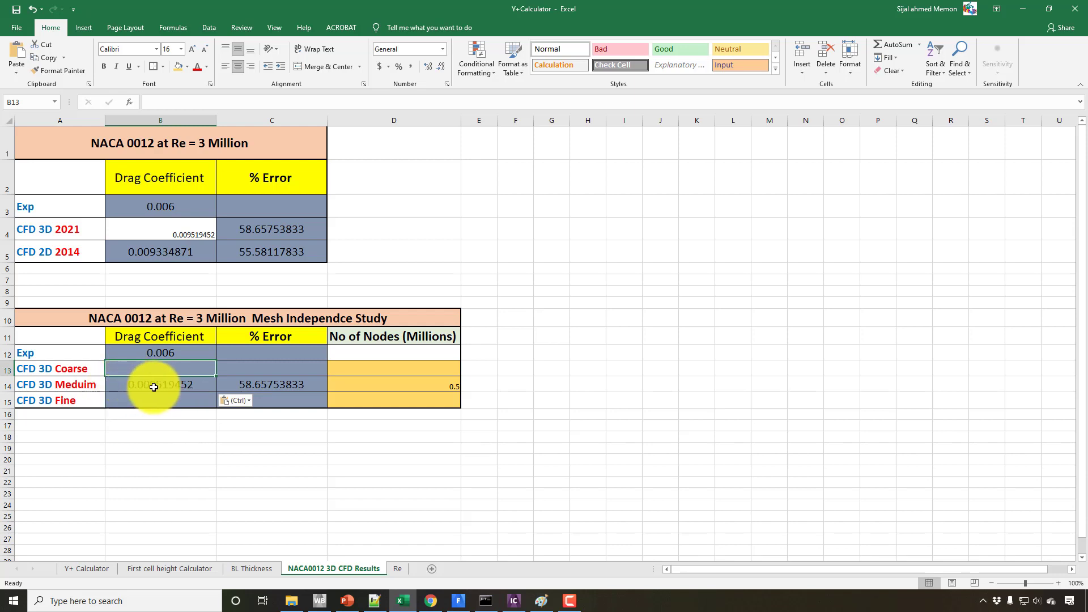
# - Switch to Fluent, close the force reports, and save the case and data files over the existing NACA0012_3D_Largedomain files
pyautogui.click(459, 601)
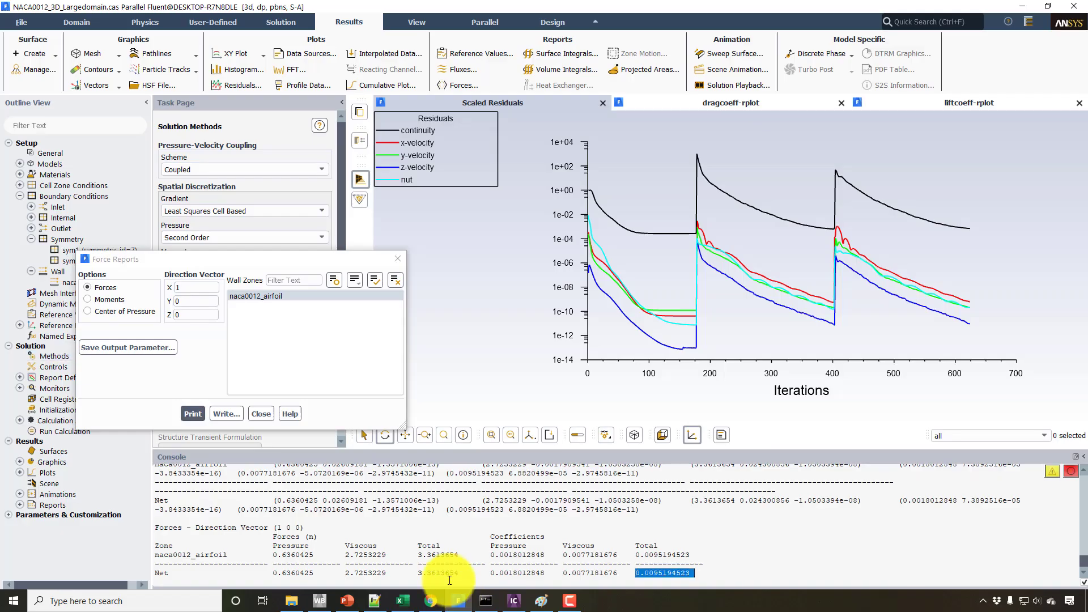
pyautogui.click(397, 260)
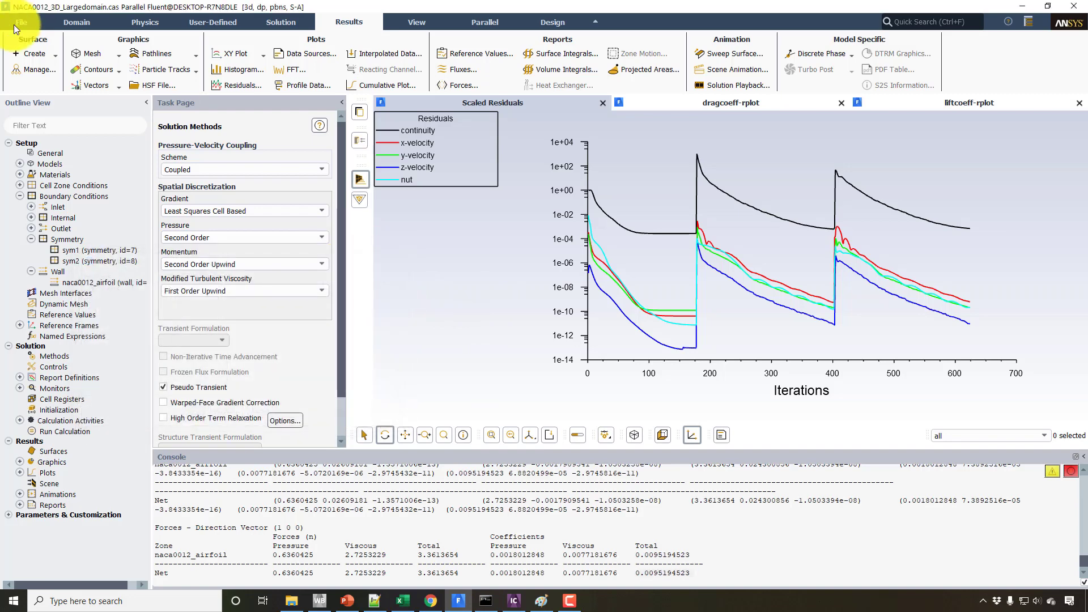
pyautogui.click(21, 22)
pyautogui.moveTo(34, 51)
pyautogui.click(111, 53)
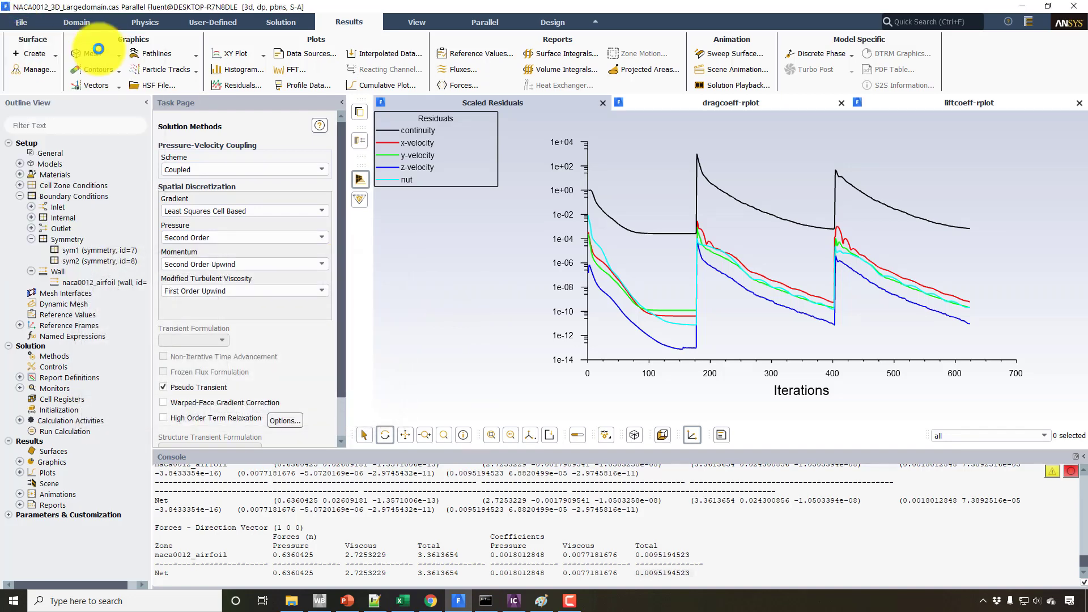
pyautogui.press('Return')
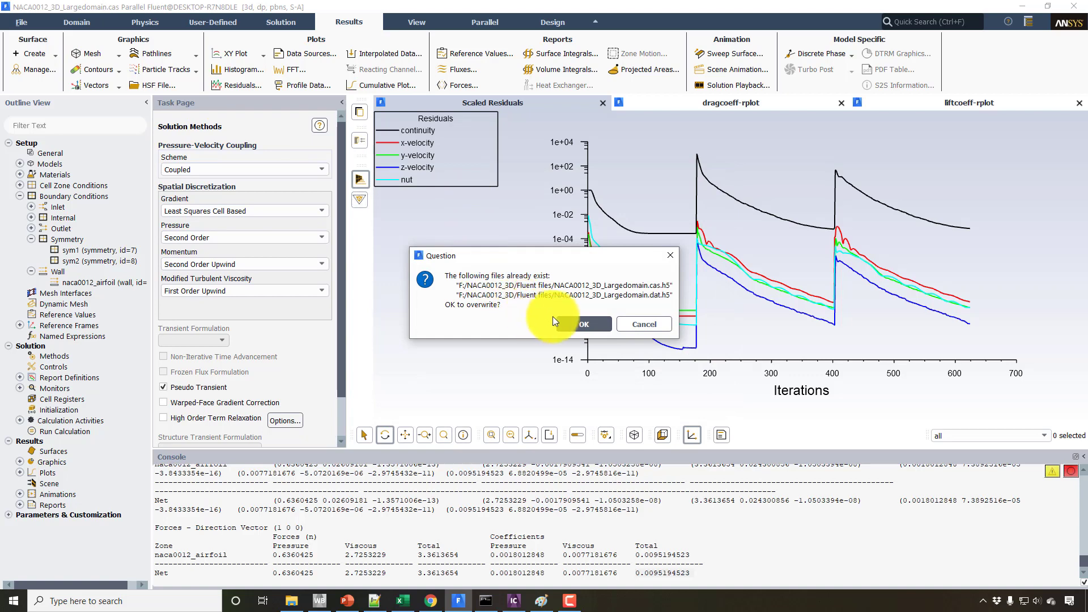
pyautogui.click(558, 319)
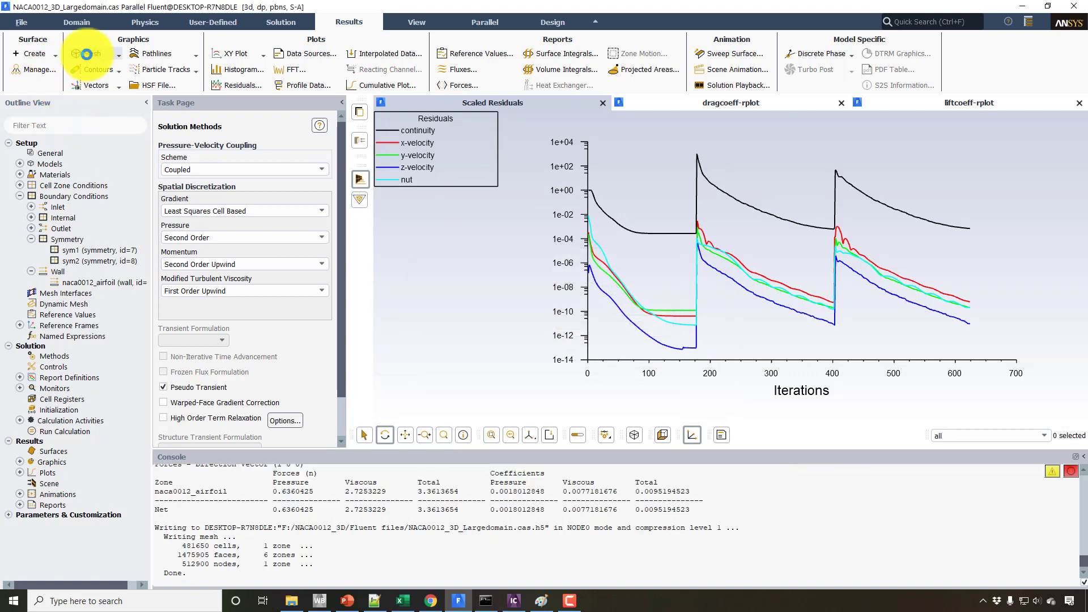
# - Display the mesh size information in the console to check the number of cells, faces and nodes
pyautogui.click(77, 22)
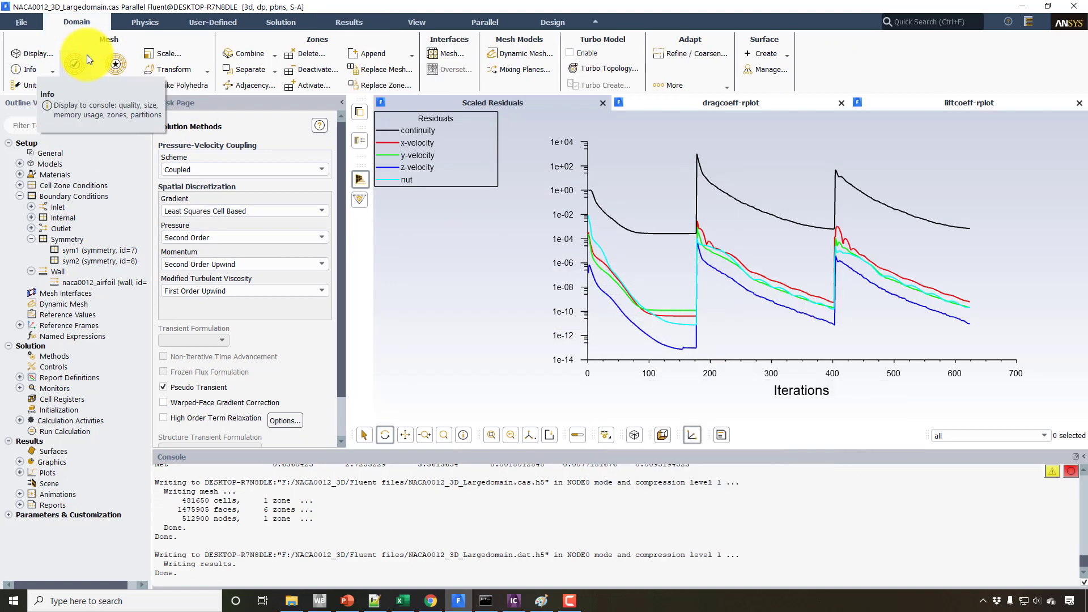
pyautogui.click(39, 71)
pyautogui.click(40, 84)
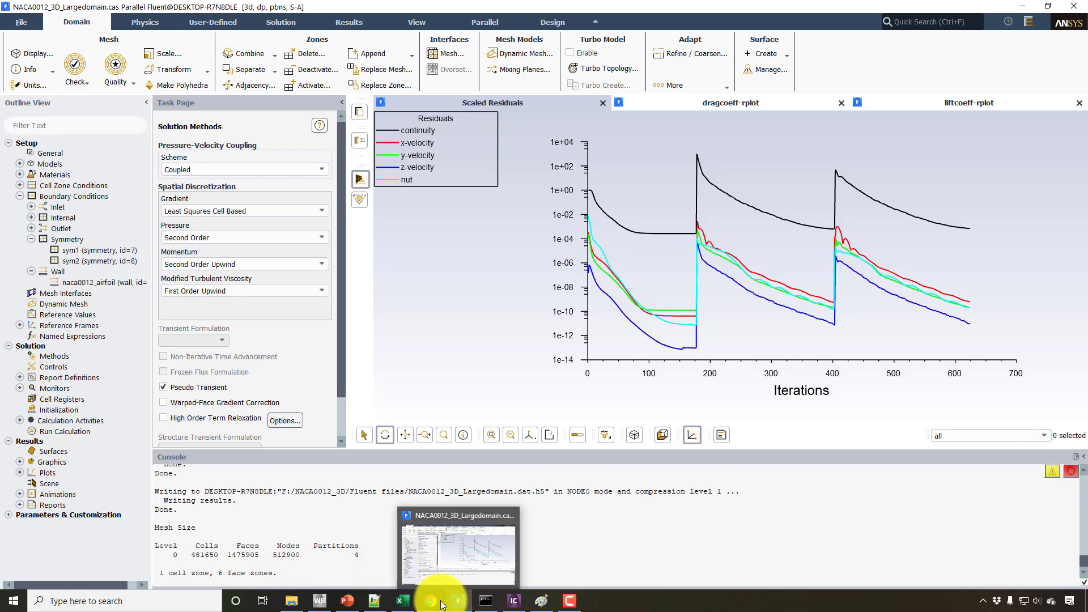
# - Switch to Excel and set the number of nodes for the CFD 3D Meduim mesh to 0.512 million in cell D14
pyautogui.click(403, 601)
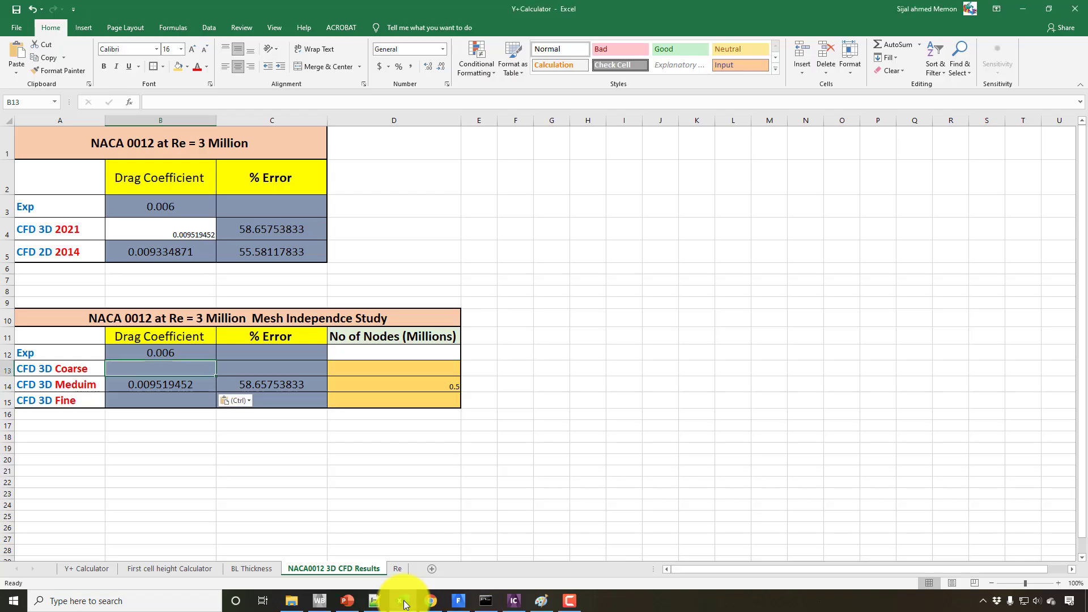
pyautogui.click(455, 386)
pyautogui.write('0.512')
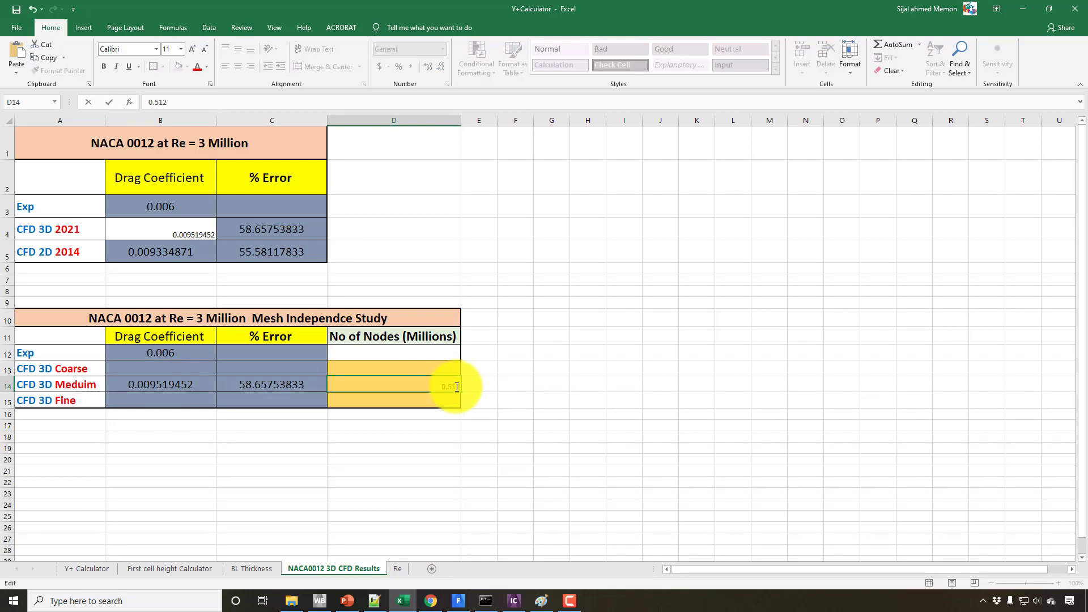
pyautogui.press('Return')
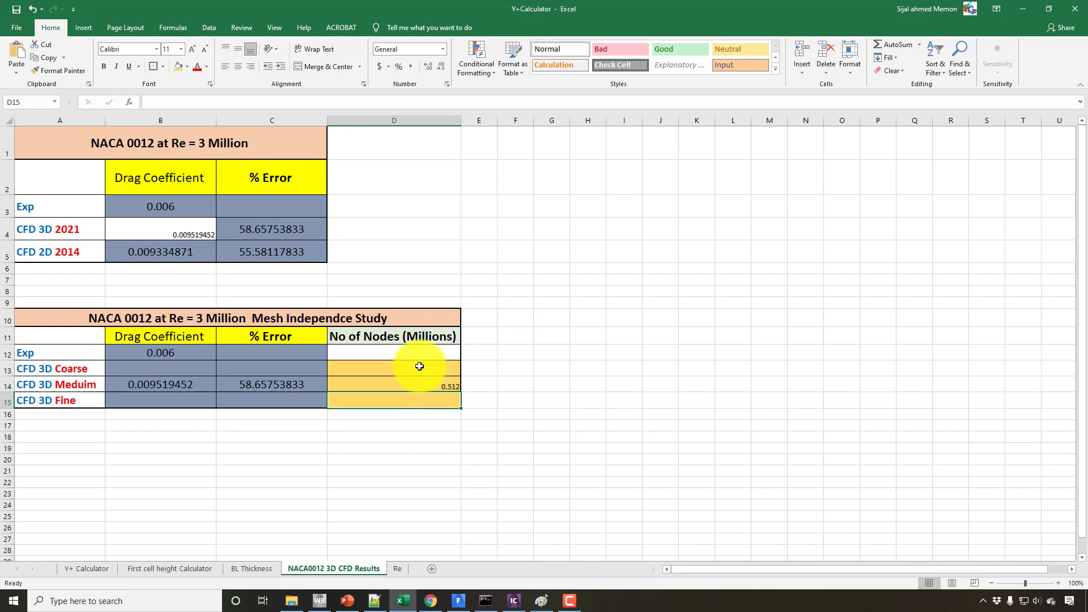
# - Switch to ICEM CFD and save the NACA0012_3d_Largedomain project
pyautogui.click(513, 601)
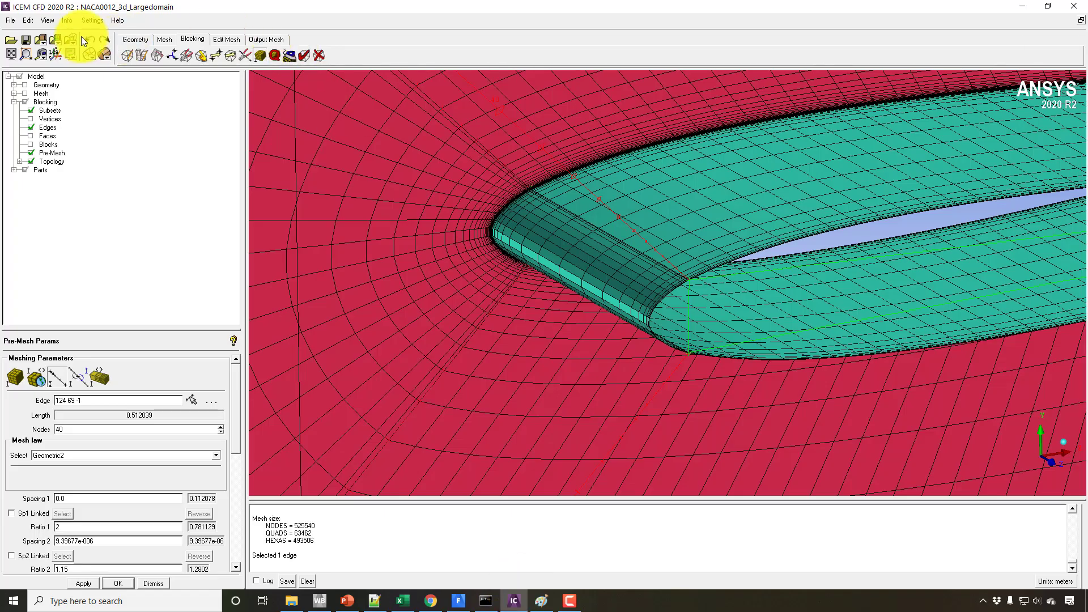
pyautogui.click(10, 20)
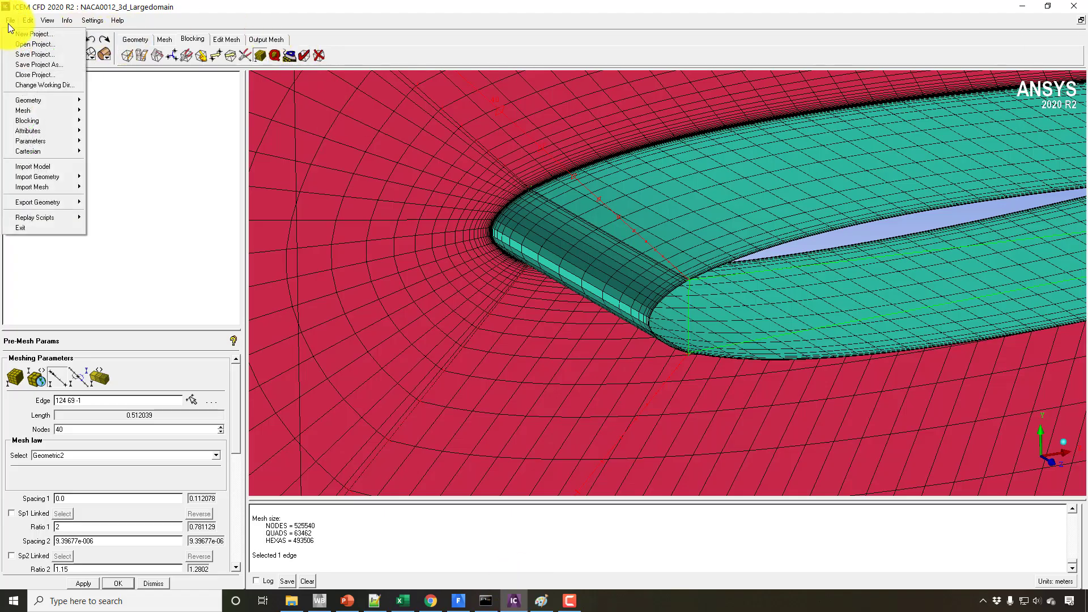
pyautogui.click(18, 55)
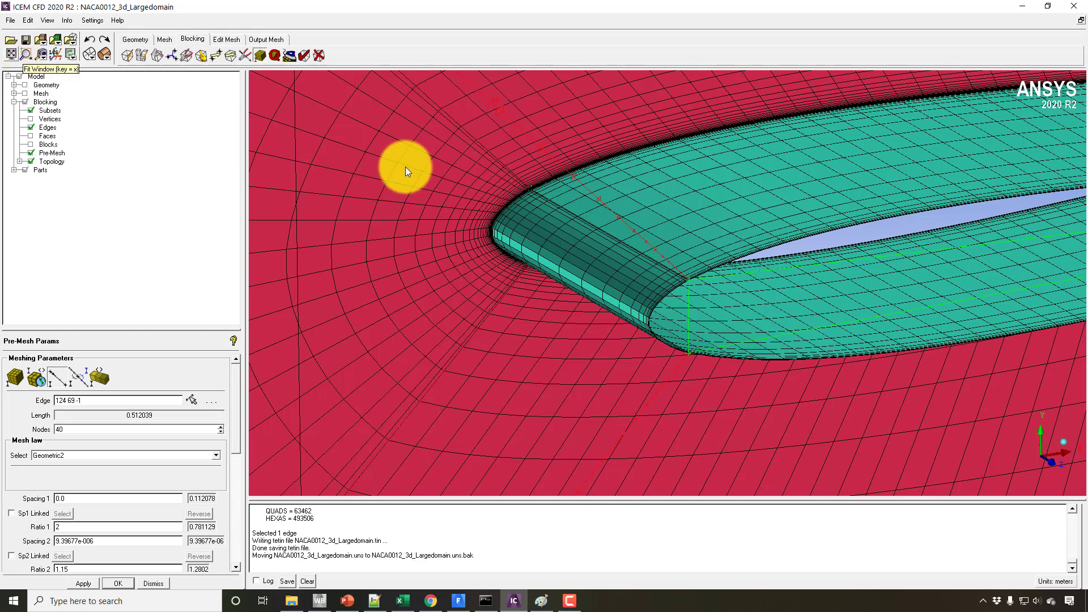
# - Save a copy of the ICEM CFD project as NACA0012_3d_Largedomain_coarse in the ICEMCFD files folder
pyautogui.click(13, 23)
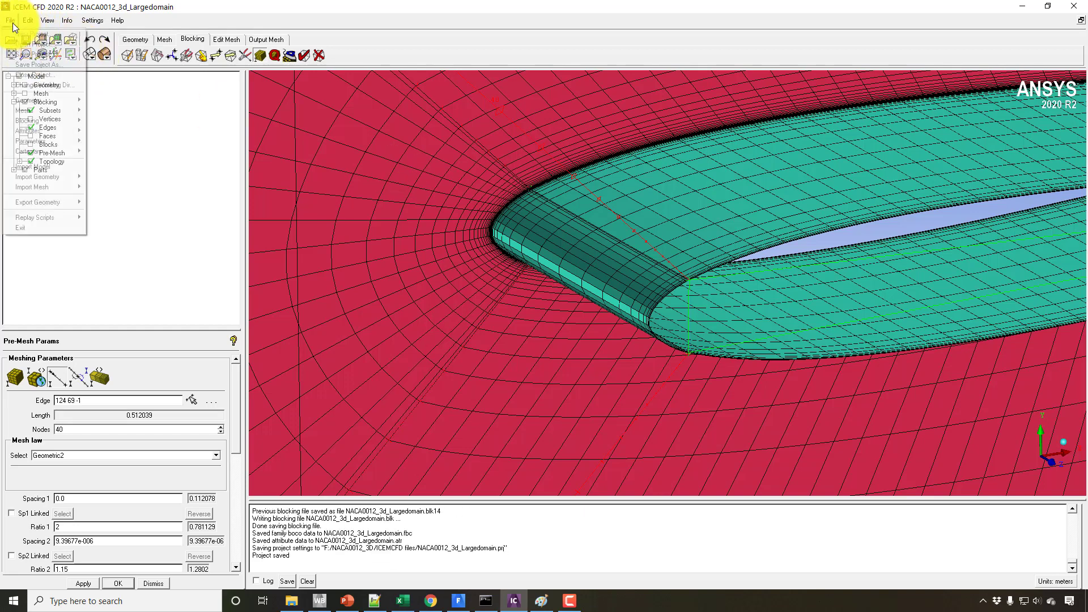
pyautogui.click(31, 64)
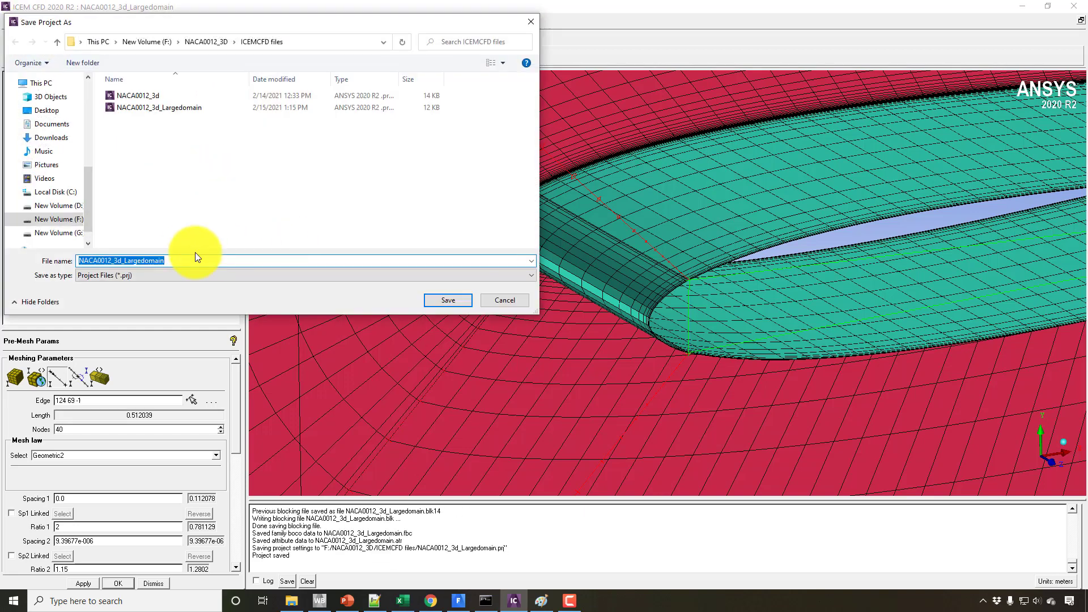
pyautogui.click(181, 260)
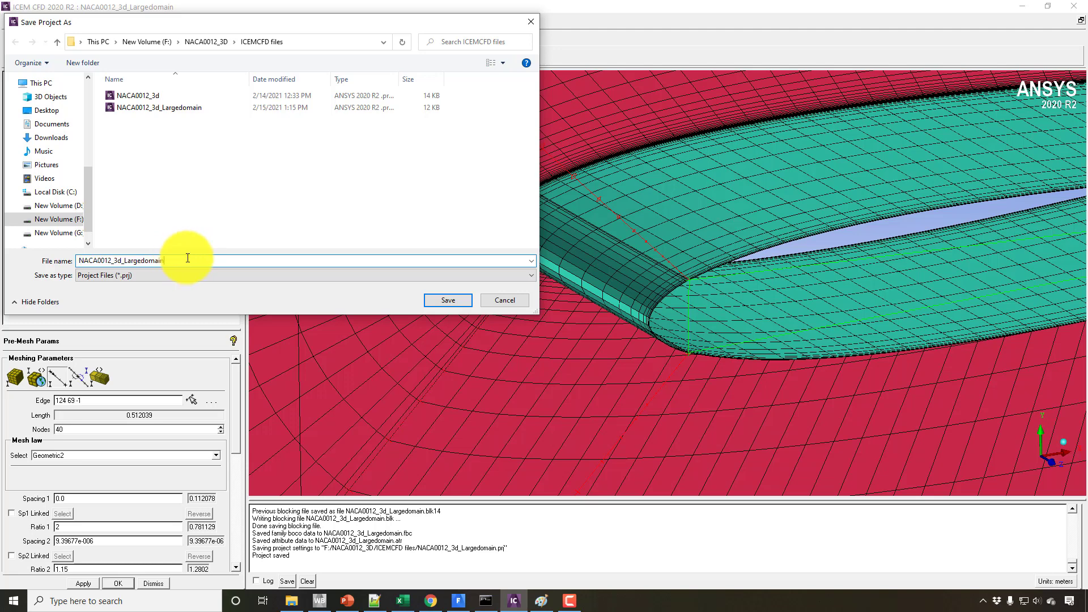
pyautogui.write('_coarse')
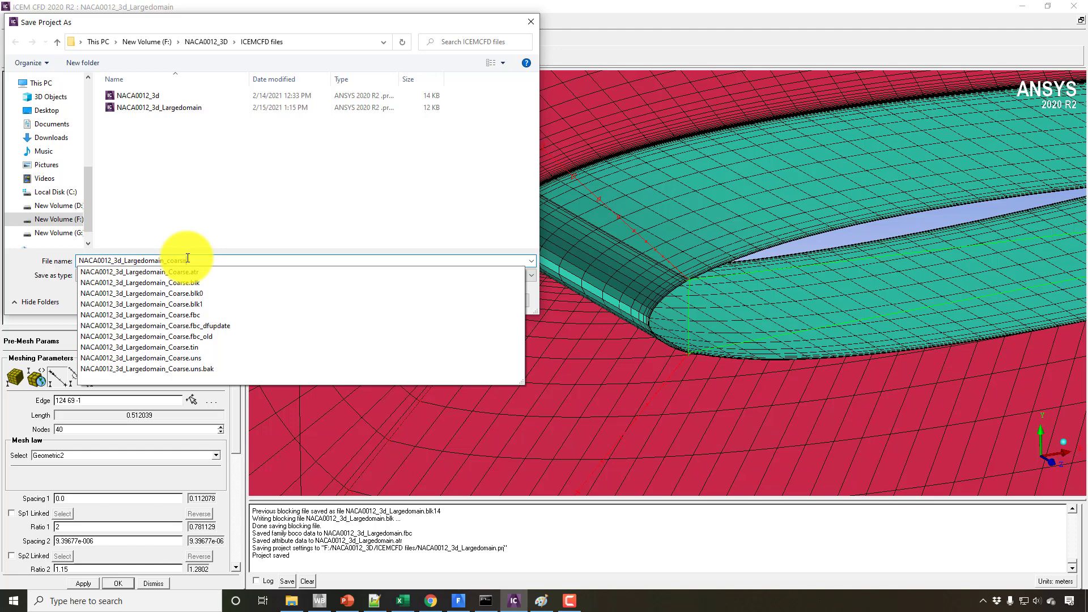
pyautogui.press('Return')
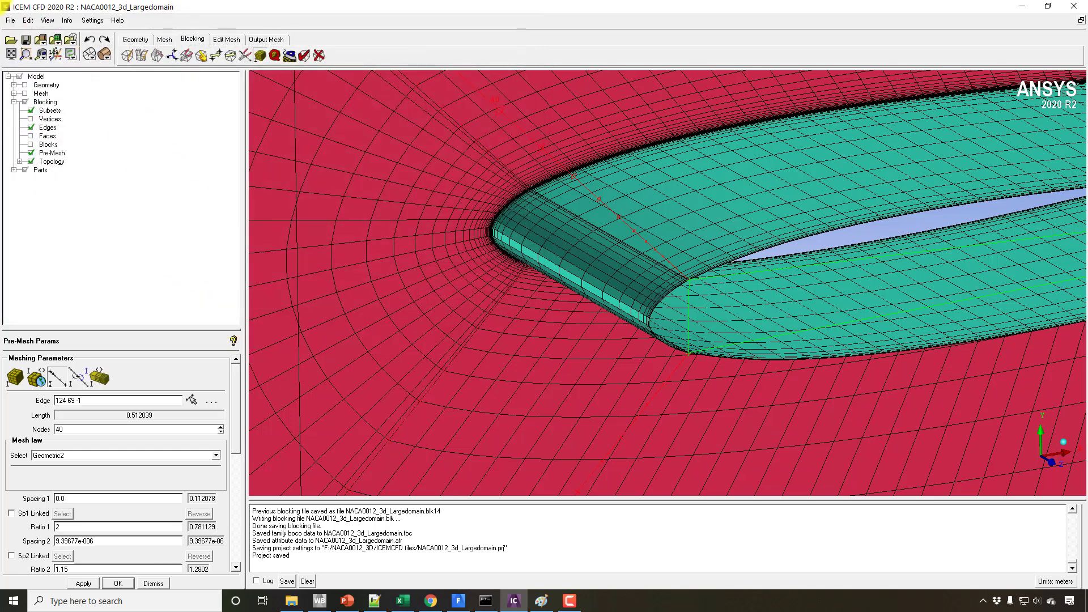
# - Save another copy of the project as NACA0012_3d_Largedomain_fine in the same folder
pyautogui.click(8, 22)
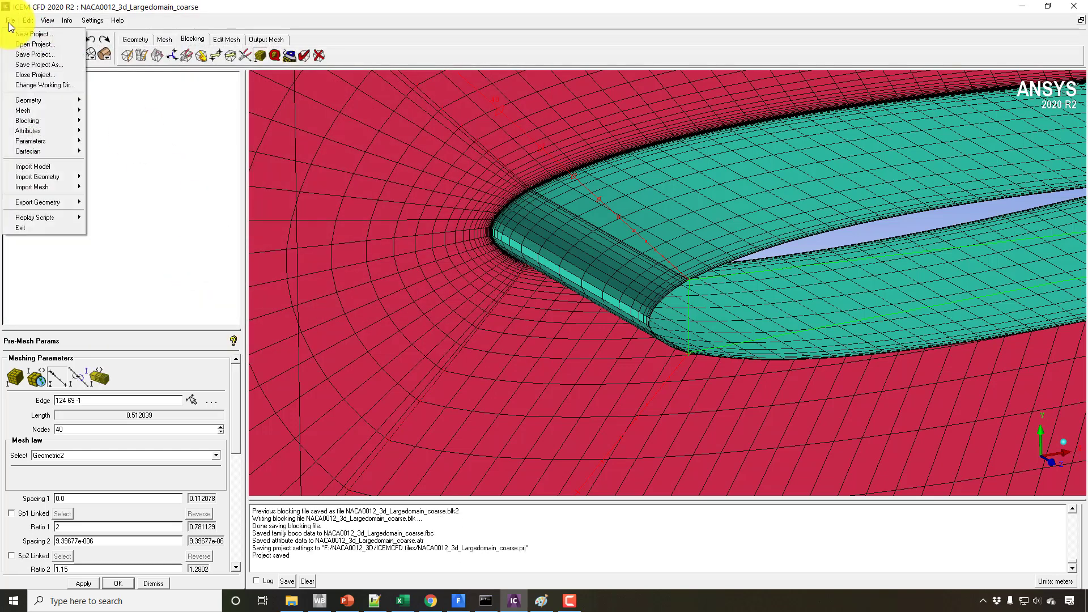
pyautogui.click(34, 63)
pyautogui.click(220, 261)
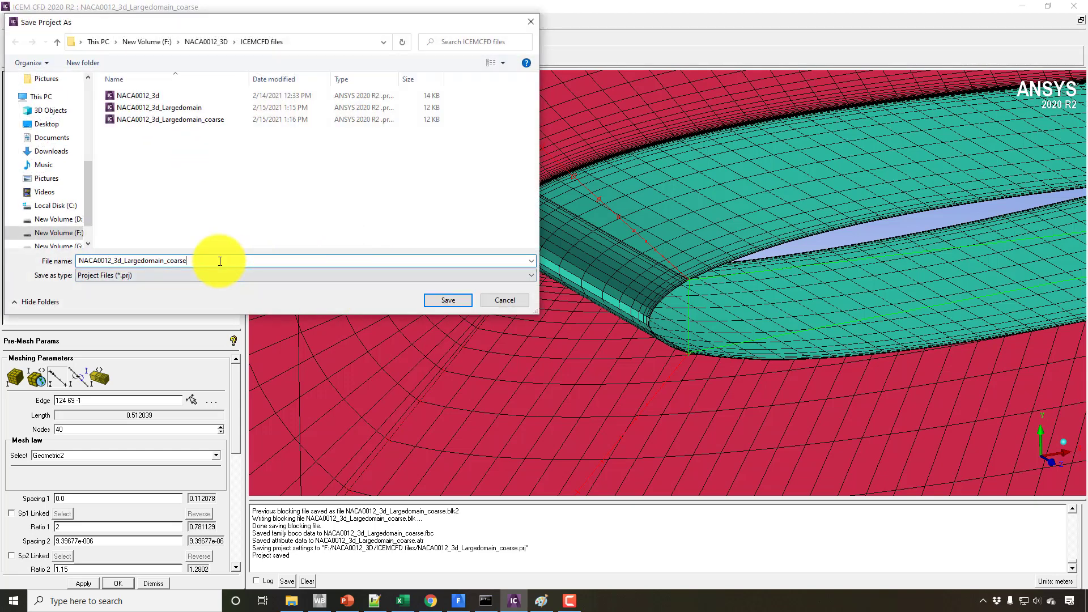
pyautogui.press('BackSpace')
pyautogui.press('BackSpace')
pyautogui.press('BackSpace')
pyautogui.press('BackSpace')
pyautogui.press('BackSpace')
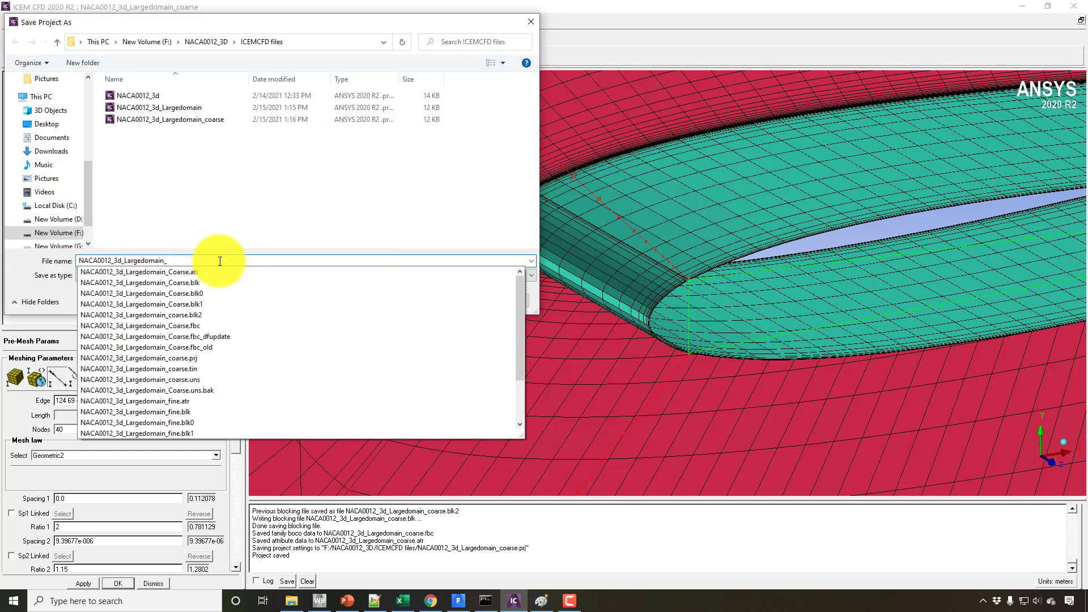
pyautogui.write('fine')
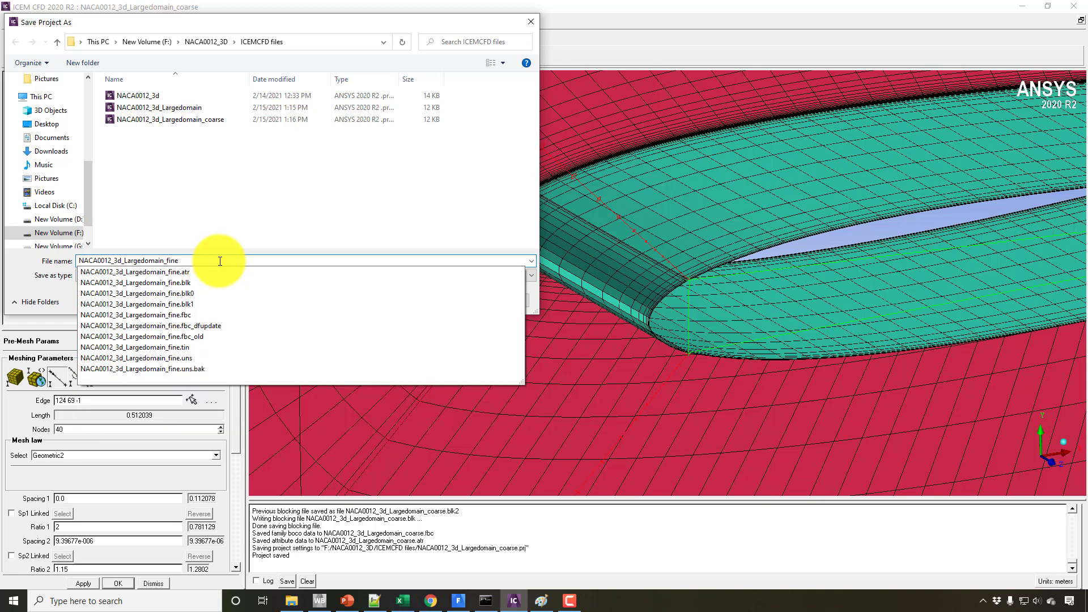
pyautogui.press('Return')
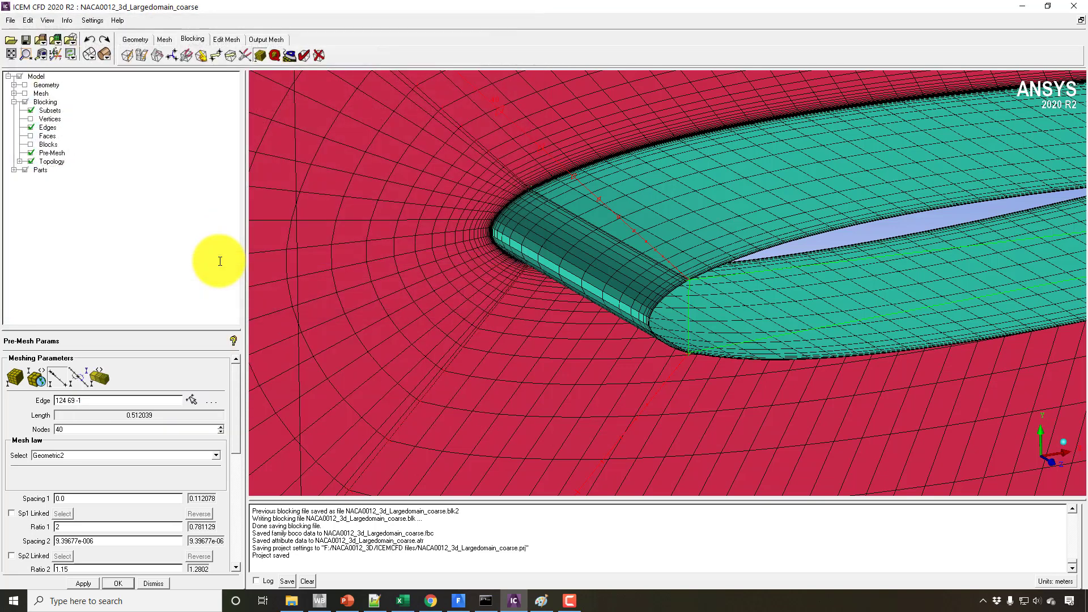
# - Open Calculator, compute 2 raised to the power 0.33333333333, and close it
pyautogui.click(210, 606)
pyautogui.write('ca')
pyautogui.click(127, 287)
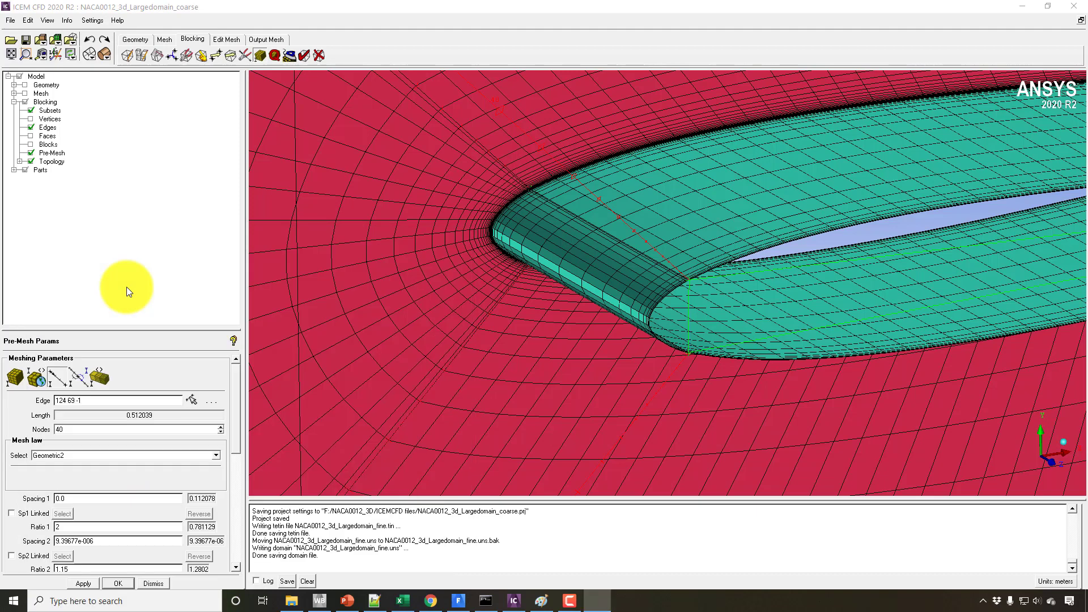
pyautogui.moveTo(809, 254); pyautogui.dragTo(348, 222)
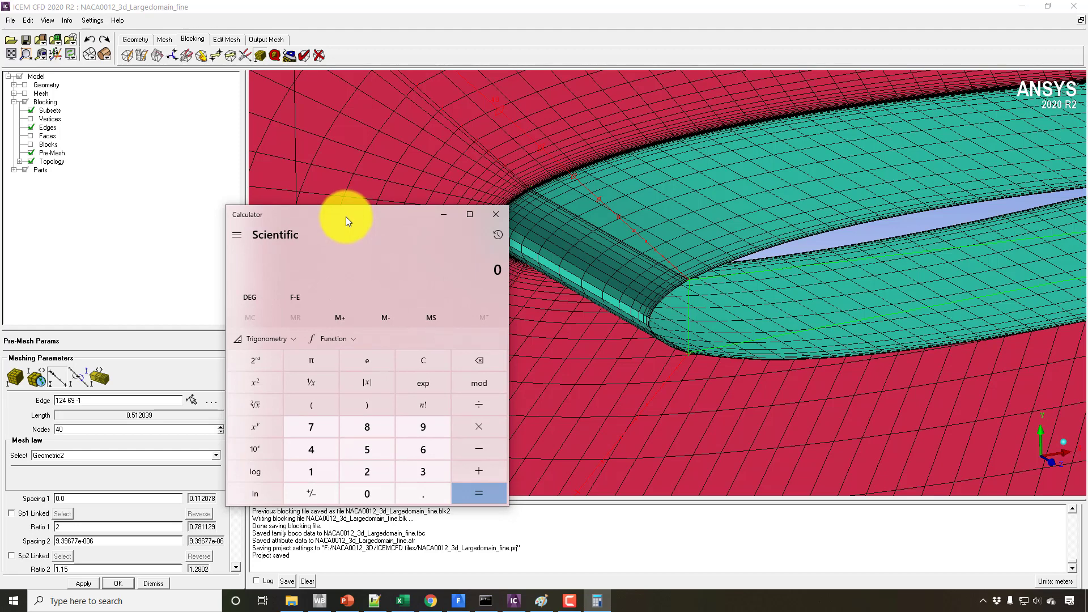
pyautogui.press('2')
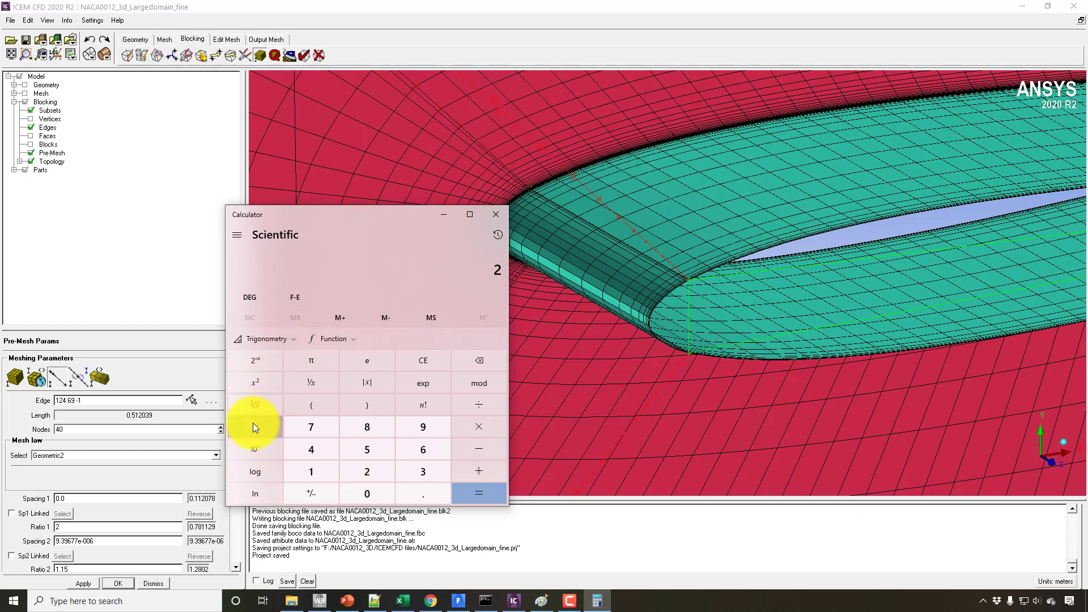
pyautogui.write('0.33333333333')
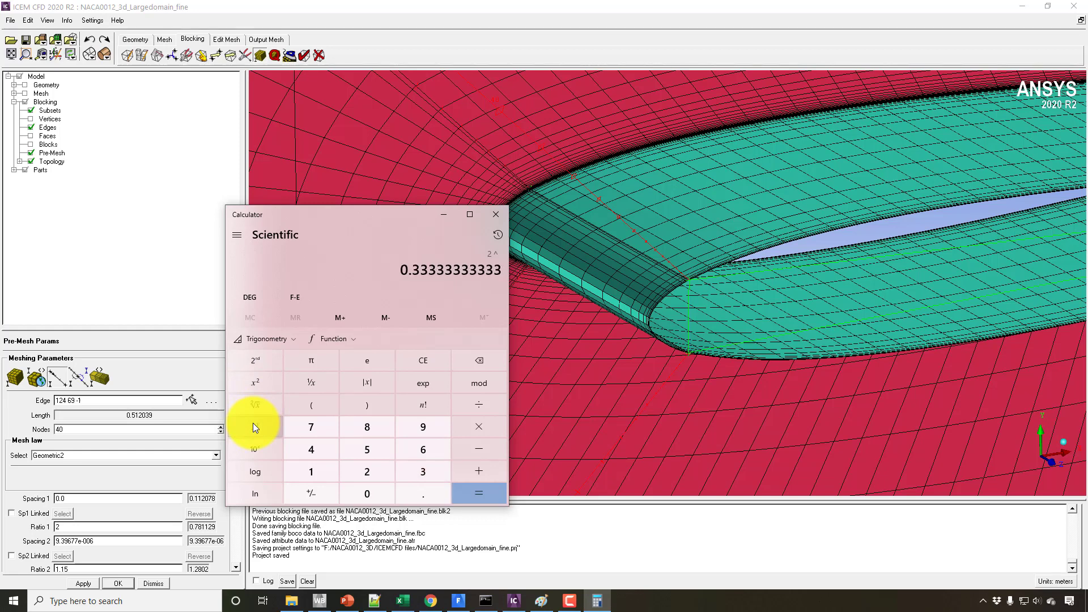
pyautogui.press('Return')
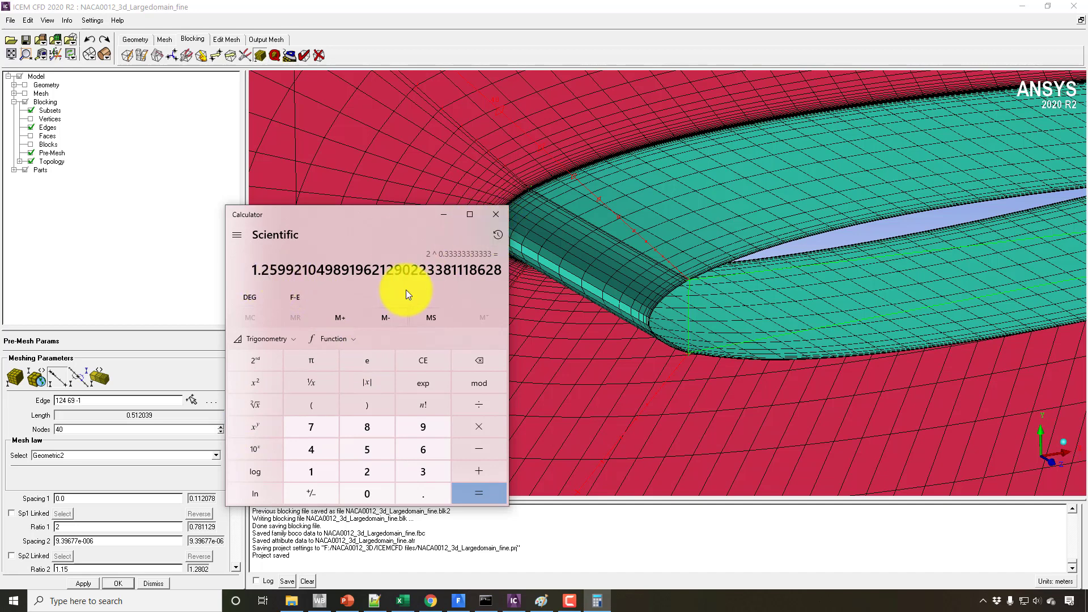
pyautogui.click(496, 214)
# - Open the Pre-Mesh Quality settings for the fine project's airfoil mesh
pyautogui.scroll(-5, 567, 379)
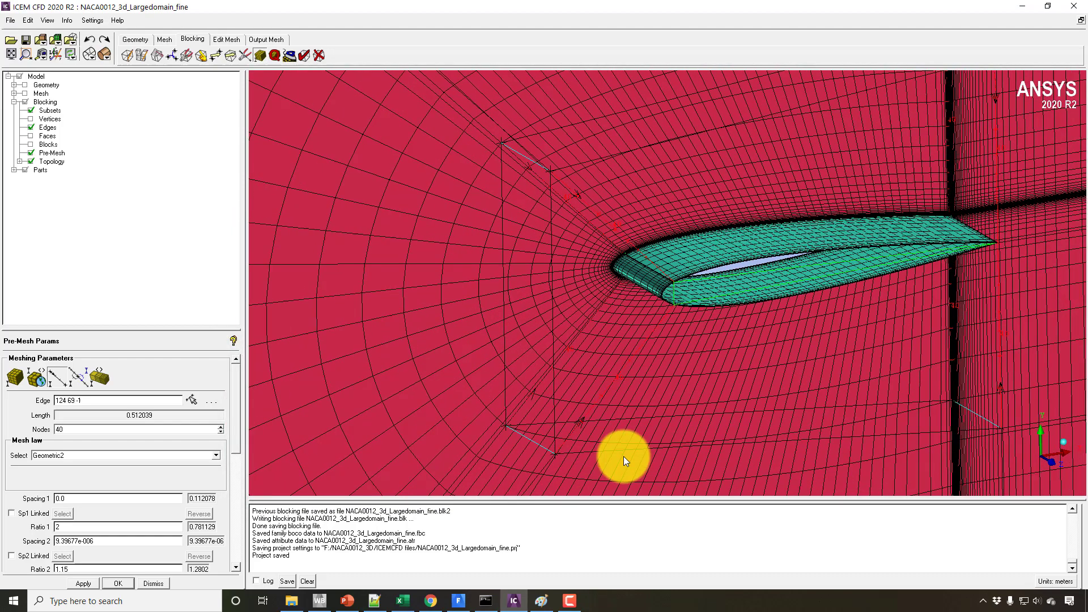
pyautogui.moveTo(624, 372); pyautogui.dragTo(533, 392, button='middle')
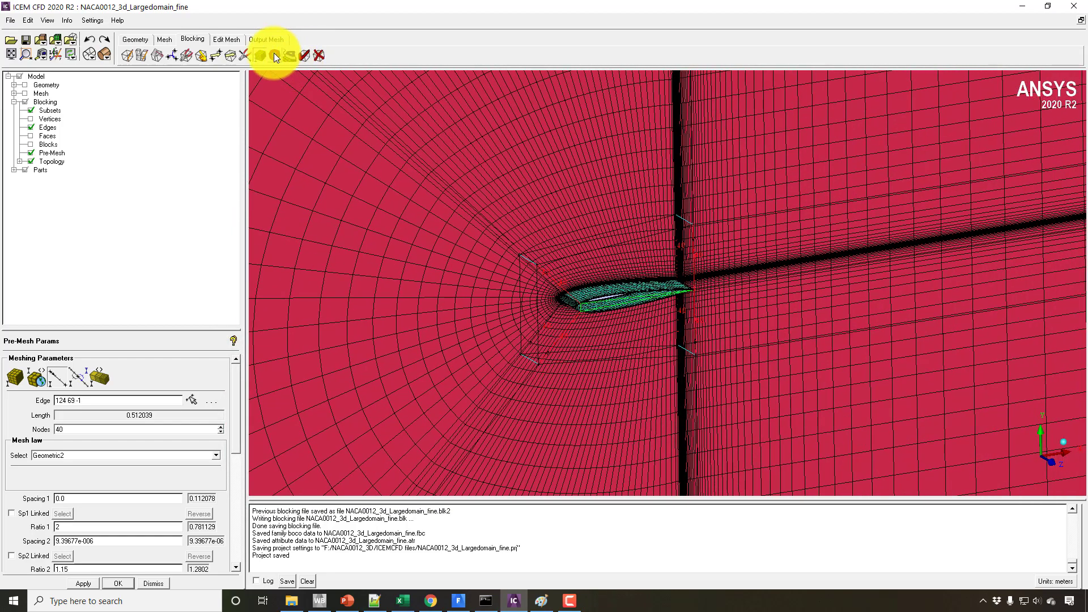
pyautogui.click(275, 55)
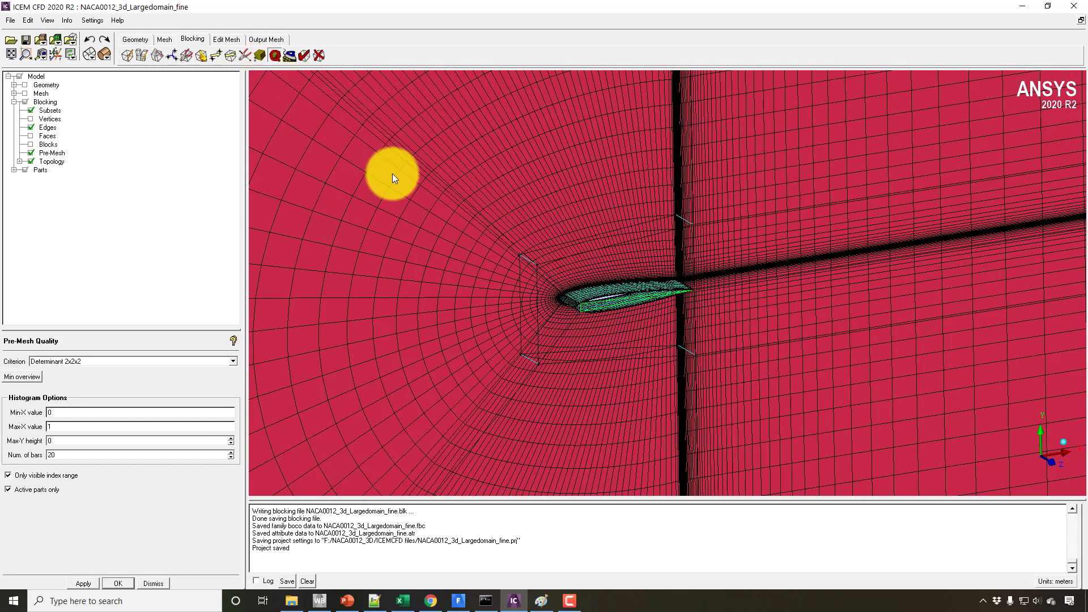
# - Switch to Excel, copy the medium mesh drag coefficient from B14 with its formatting into B4 for CFD 3D 2021, and return to Fluent
pyautogui.click(458, 599)
pyautogui.click(405, 600)
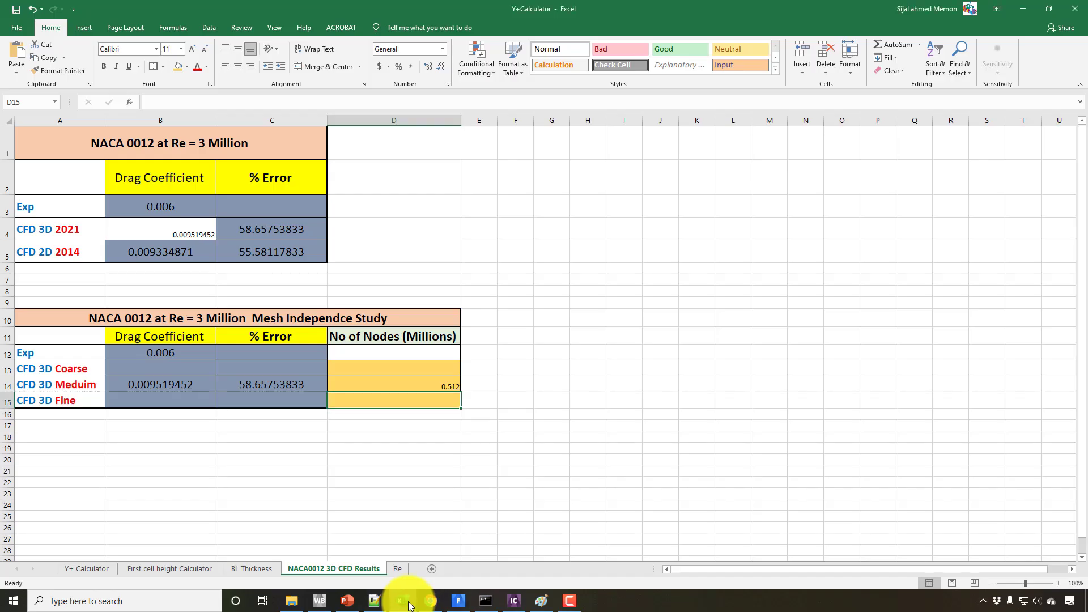
pyautogui.click(170, 230)
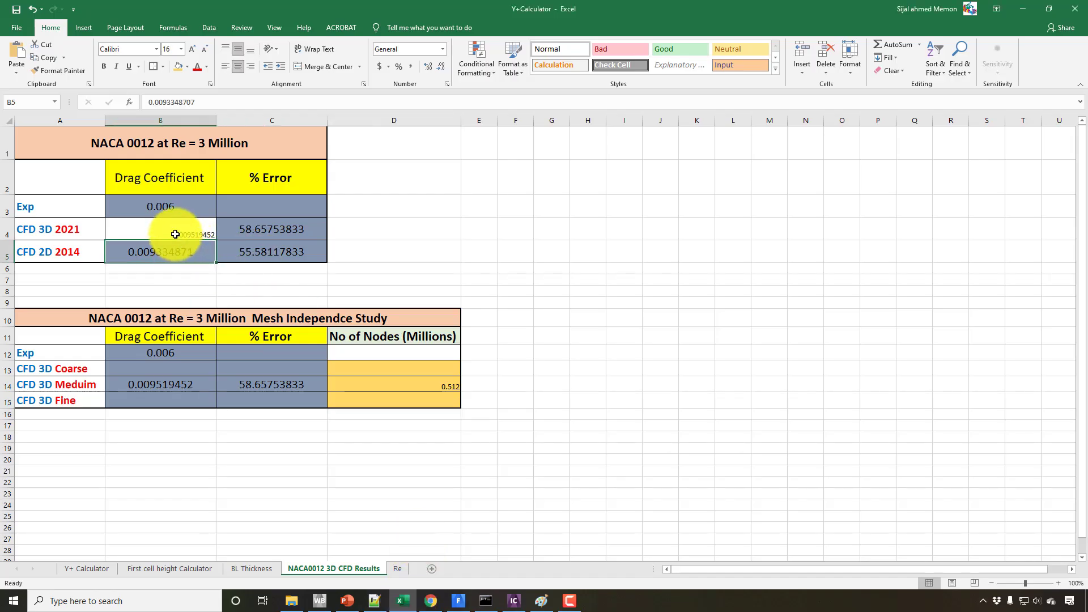
pyautogui.rightClick(165, 385)
pyautogui.click(188, 151)
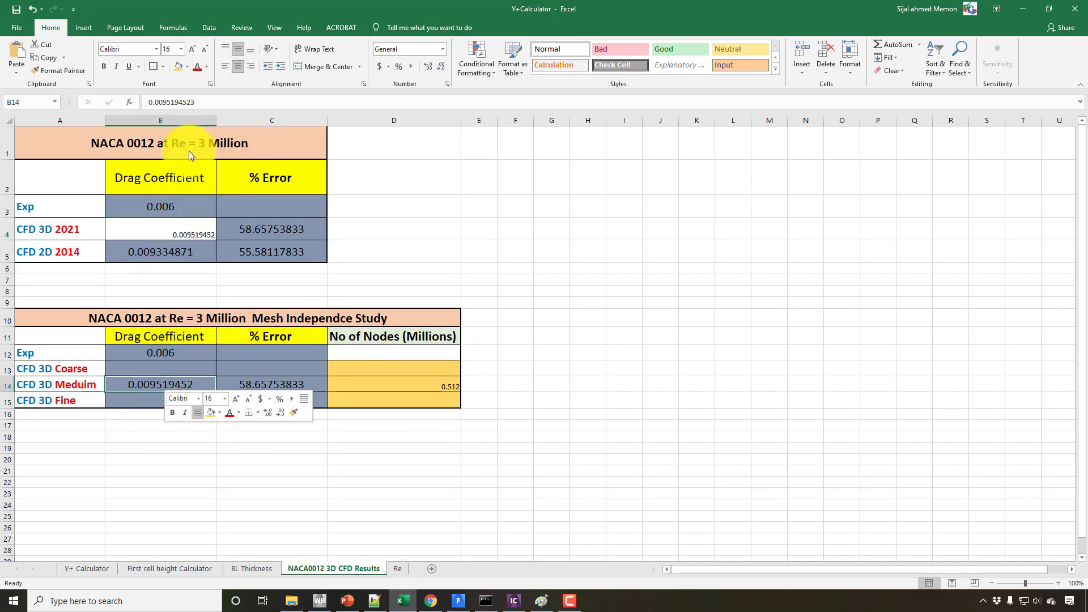
pyautogui.rightClick(177, 232)
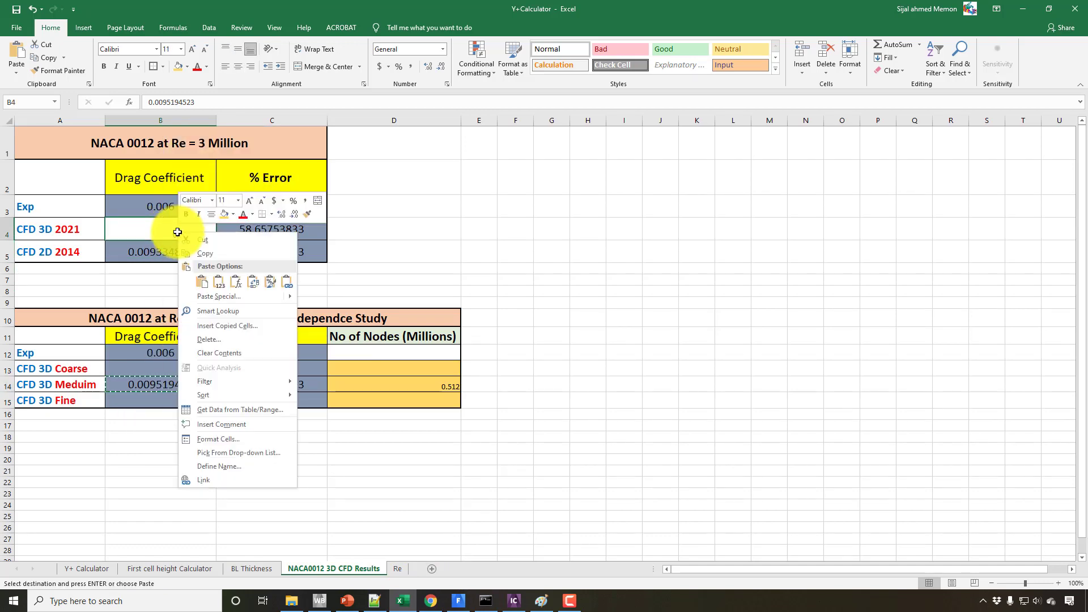
pyautogui.click(201, 281)
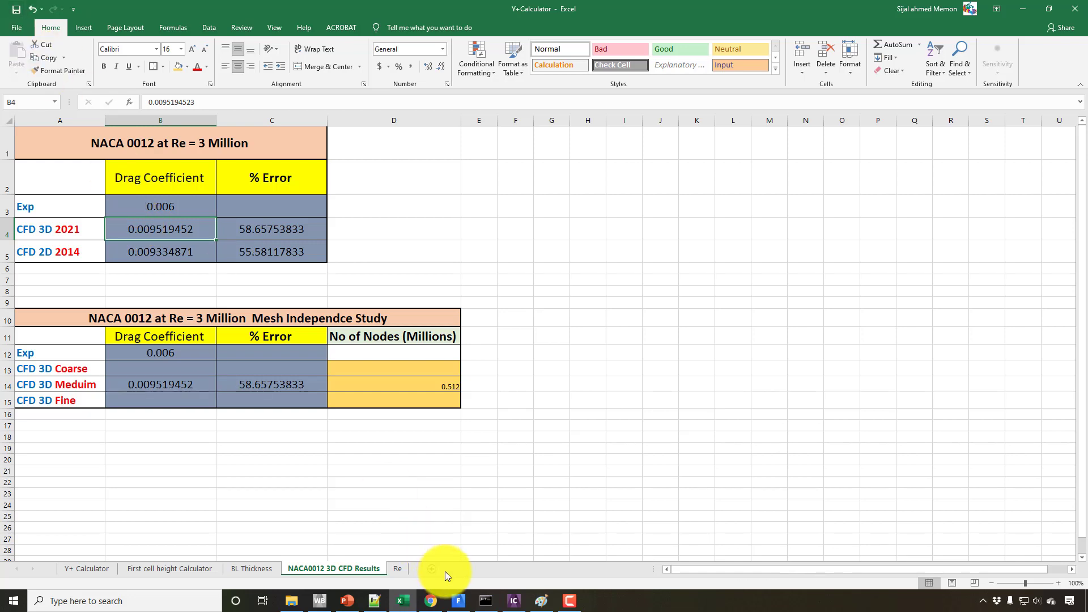
pyautogui.click(458, 600)
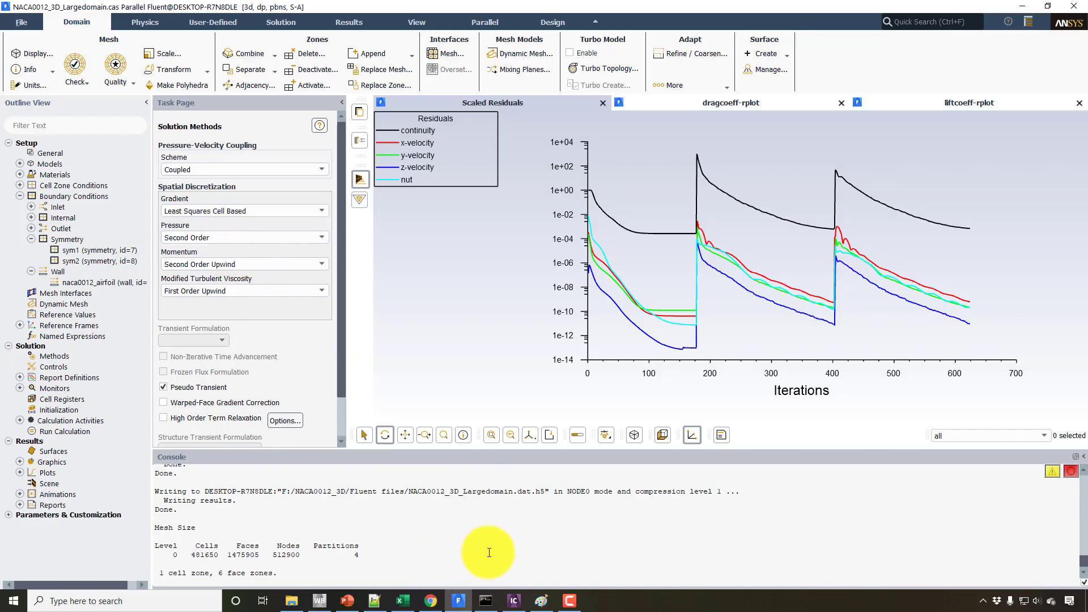